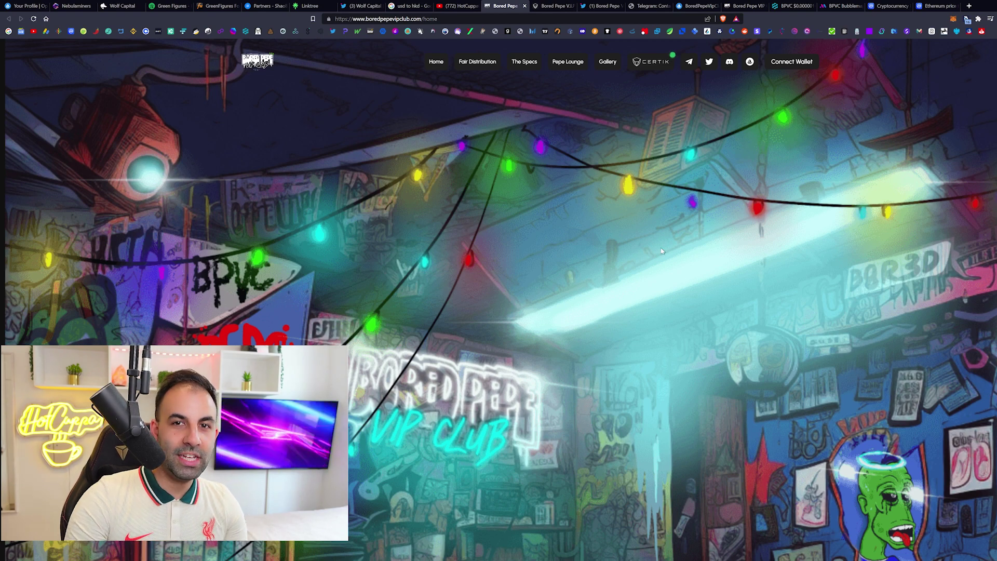
Step: Bring up the BPVC/WETH DEXTools chart and pan it to centre the recent price spike
{"action": "left_click", "coordinate": [780, 6]}
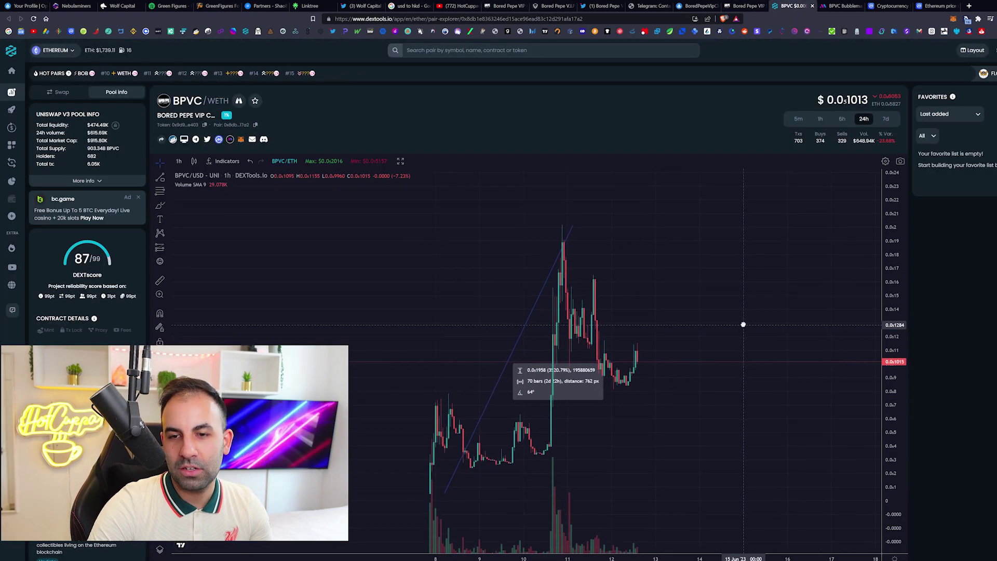
{"action": "left_click_drag", "start_coordinate": [743, 324], "coordinate": [803, 300]}
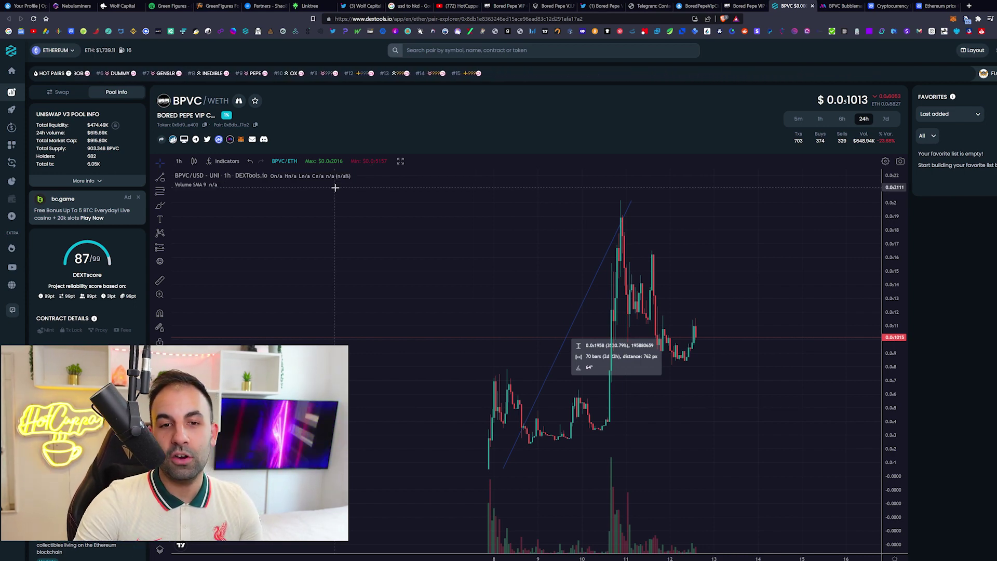
{"action": "mouse_move", "coordinate": [556, 262]}
{"action": "left_mouse_down"}
{"action": "mouse_move", "coordinate": [483, 264]}
{"action": "mouse_move", "coordinate": [515, 459]}
{"action": "left_mouse_up"}
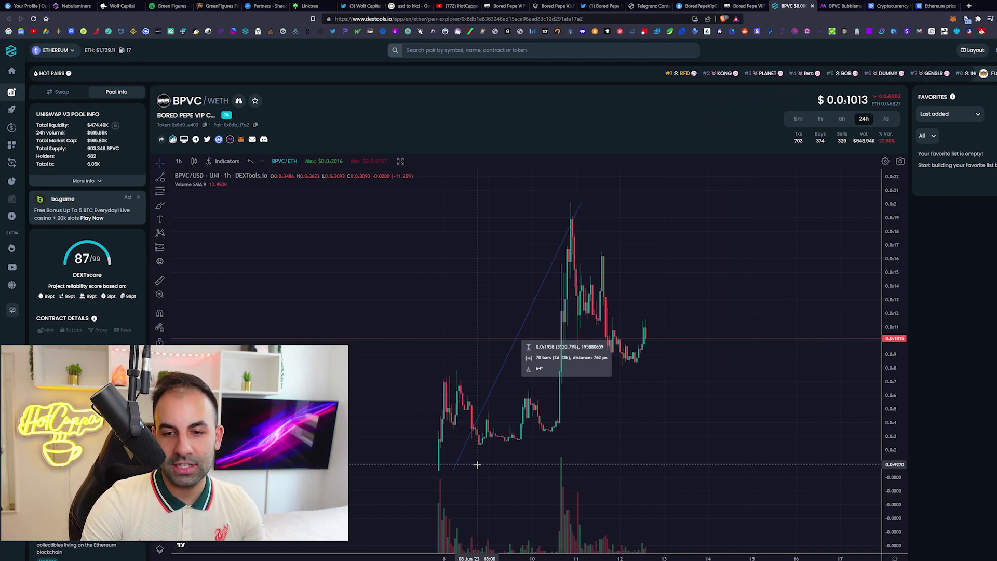
{"action": "left_click_drag", "start_coordinate": [654, 421], "coordinate": [616, 410]}
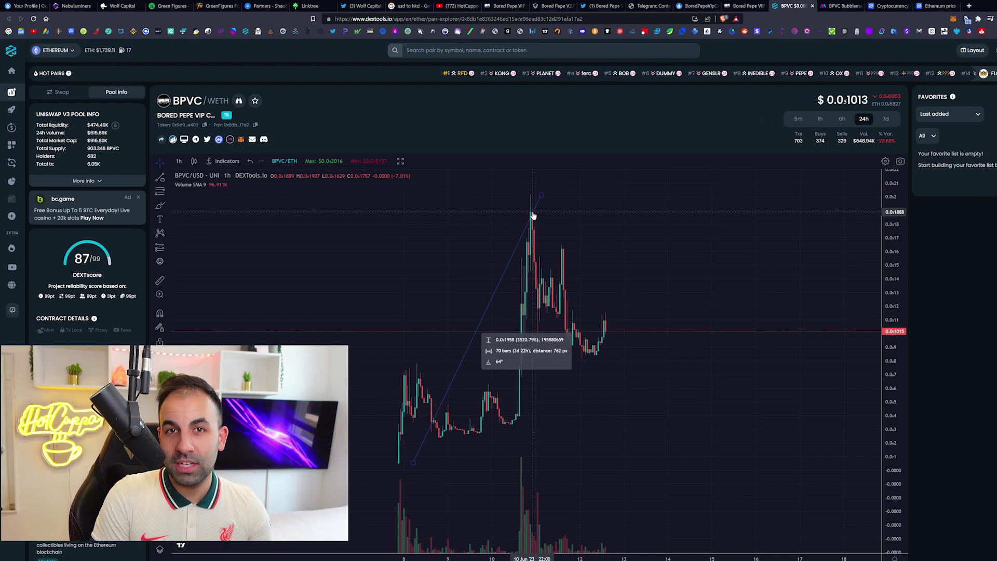
Step: Browse the HotCuppaCrypto channel's videos, then go back to the Bored Pepe VIP Club site
{"action": "left_click", "coordinate": [460, 5]}
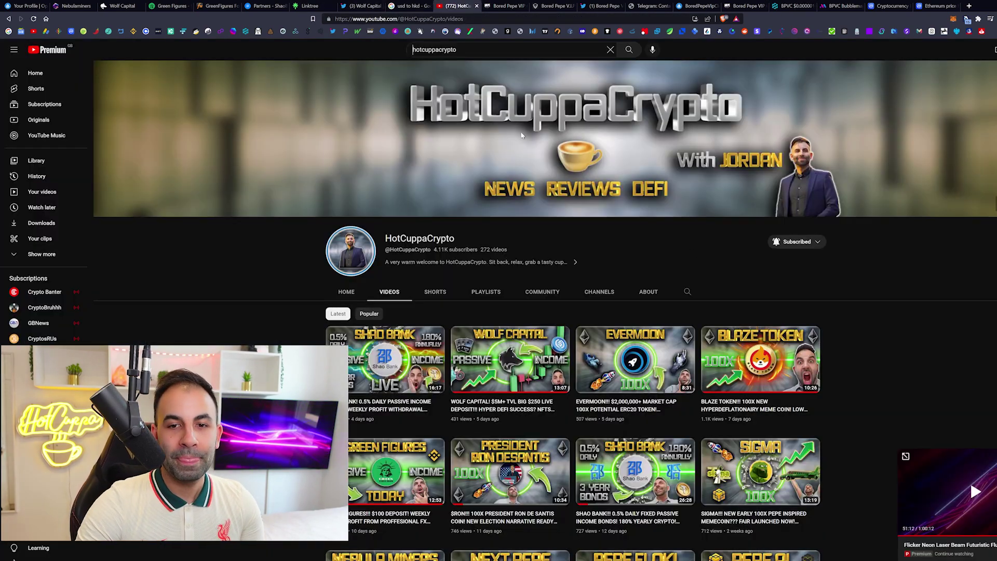
{"action": "scroll", "coordinate": [954, 318], "scroll_direction": "down", "scroll_amount": 4}
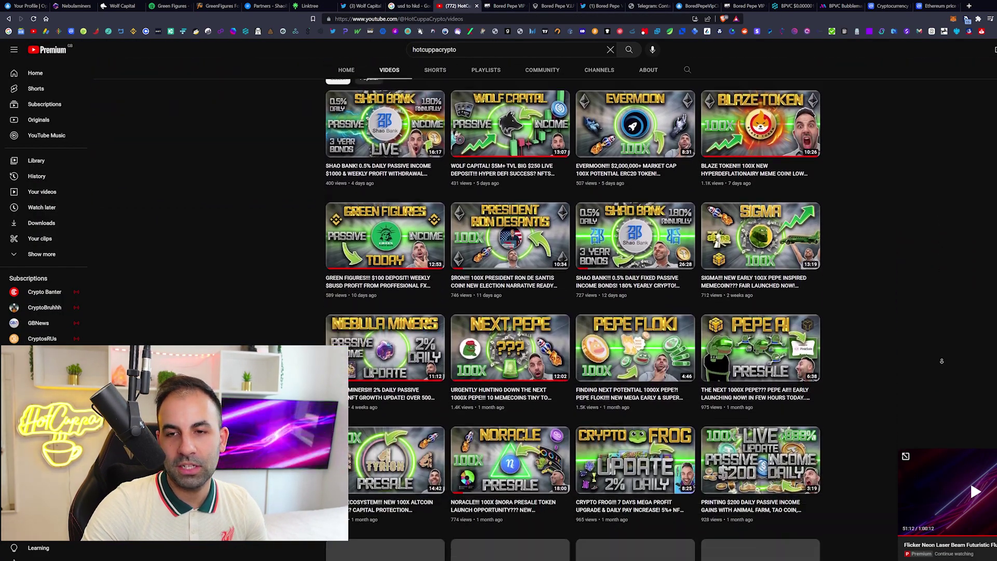
{"action": "scroll", "coordinate": [959, 297], "scroll_direction": "down", "scroll_amount": 4}
{"action": "scroll", "coordinate": [963, 271], "scroll_direction": "up", "scroll_amount": 2}
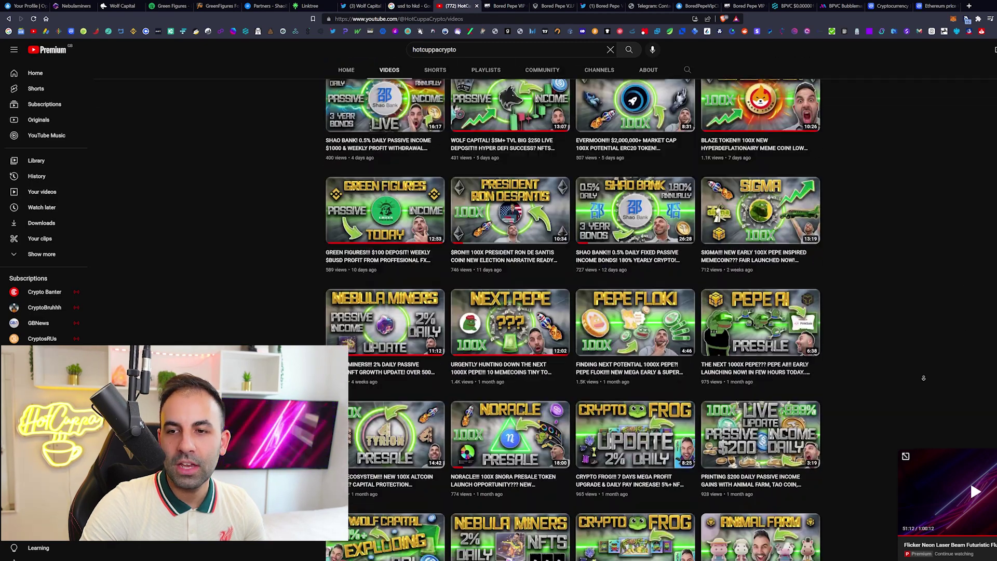
{"action": "scroll", "coordinate": [936, 312], "scroll_direction": "down", "scroll_amount": 4}
{"action": "scroll", "coordinate": [919, 355], "scroll_direction": "down", "scroll_amount": 2}
{"action": "scroll", "coordinate": [920, 354], "scroll_direction": "down", "scroll_amount": 3}
{"action": "scroll", "coordinate": [917, 351], "scroll_direction": "down", "scroll_amount": 2}
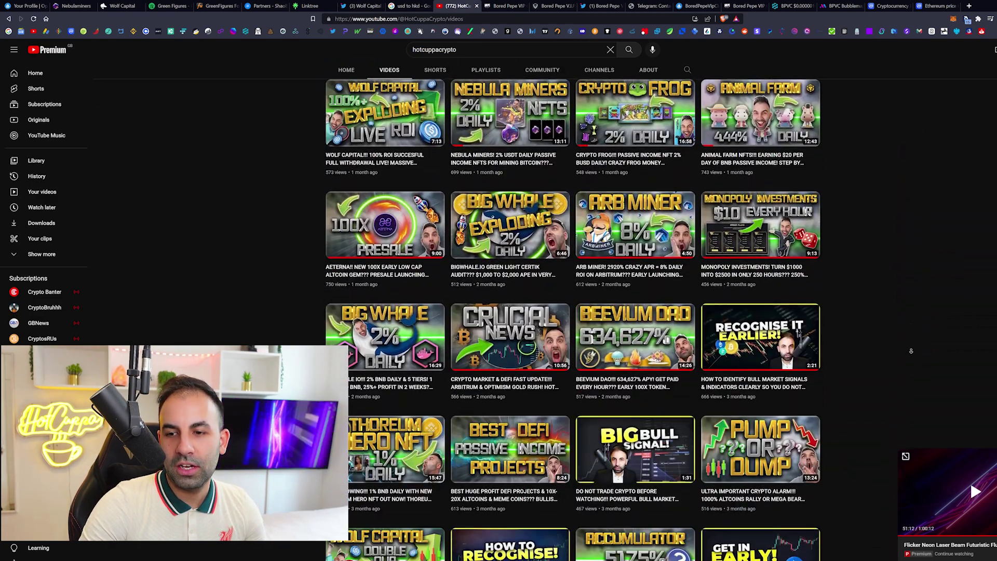
{"action": "scroll", "coordinate": [914, 343], "scroll_direction": "down", "scroll_amount": 2}
{"action": "scroll", "coordinate": [914, 341], "scroll_direction": "up", "scroll_amount": 5}
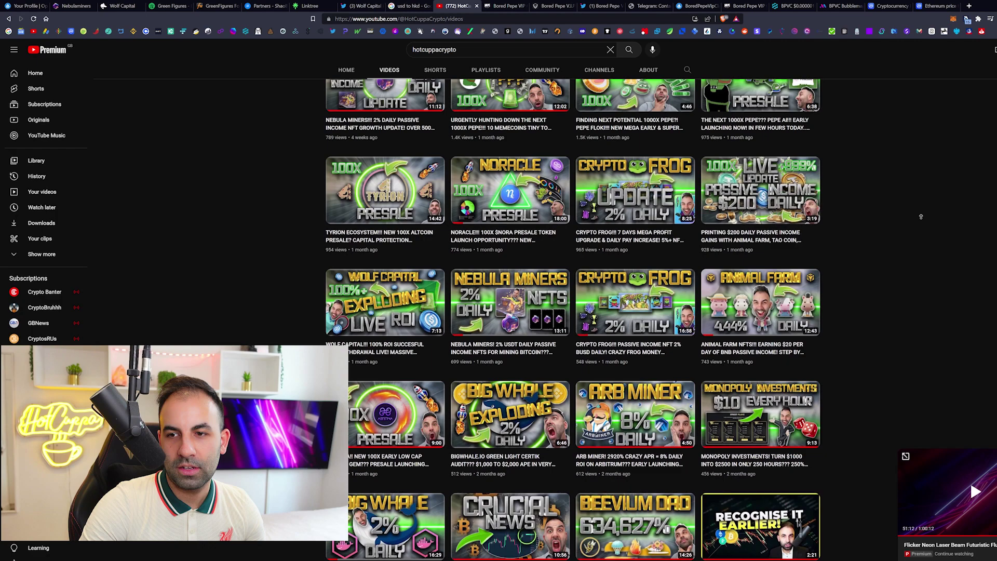
{"action": "scroll", "coordinate": [910, 312], "scroll_direction": "up", "scroll_amount": 6}
{"action": "scroll", "coordinate": [908, 250], "scroll_direction": "up", "scroll_amount": 3}
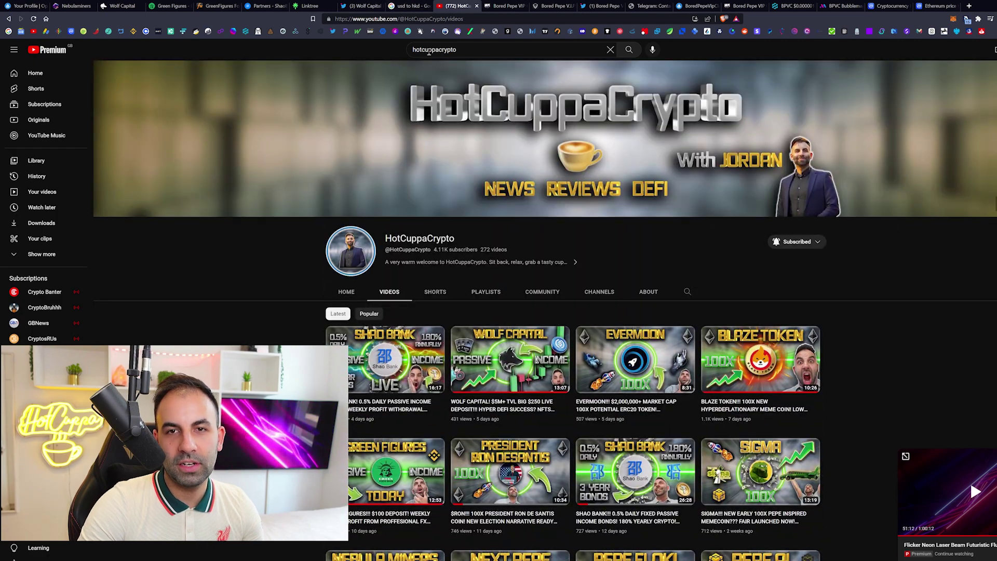
{"action": "left_click", "coordinate": [499, 6]}
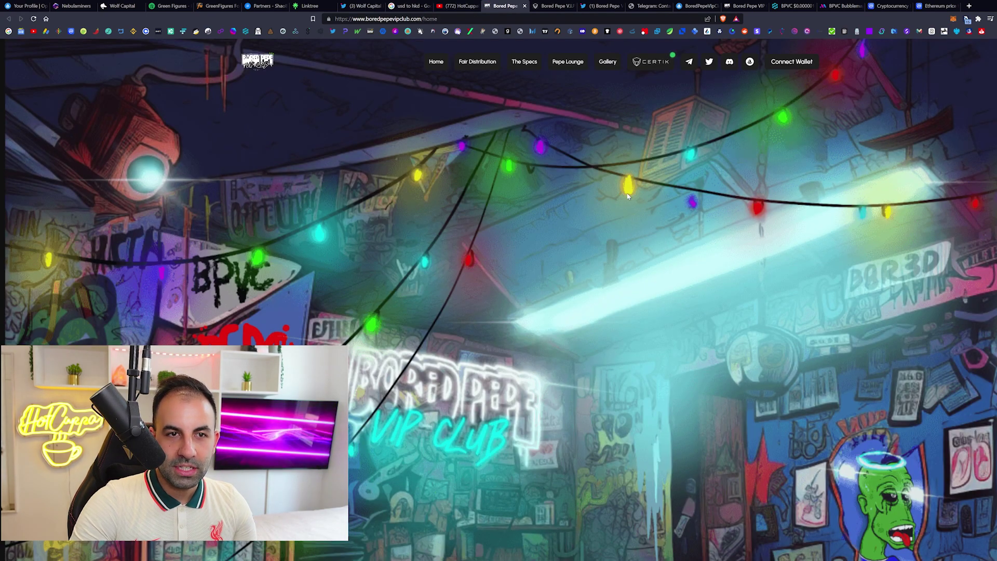
Step: Check Bored Pepe V.I.P. Club's CertiK Skynet page, highlighting its 5% ongoing audit status
{"action": "left_click", "coordinate": [555, 6]}
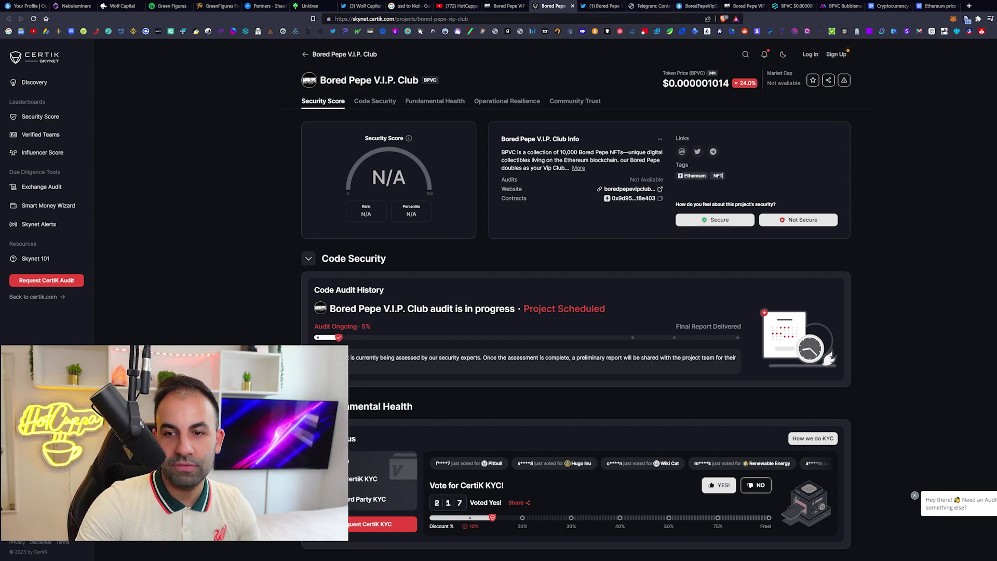
{"action": "scroll", "coordinate": [399, 251], "scroll_direction": "down", "scroll_amount": 1}
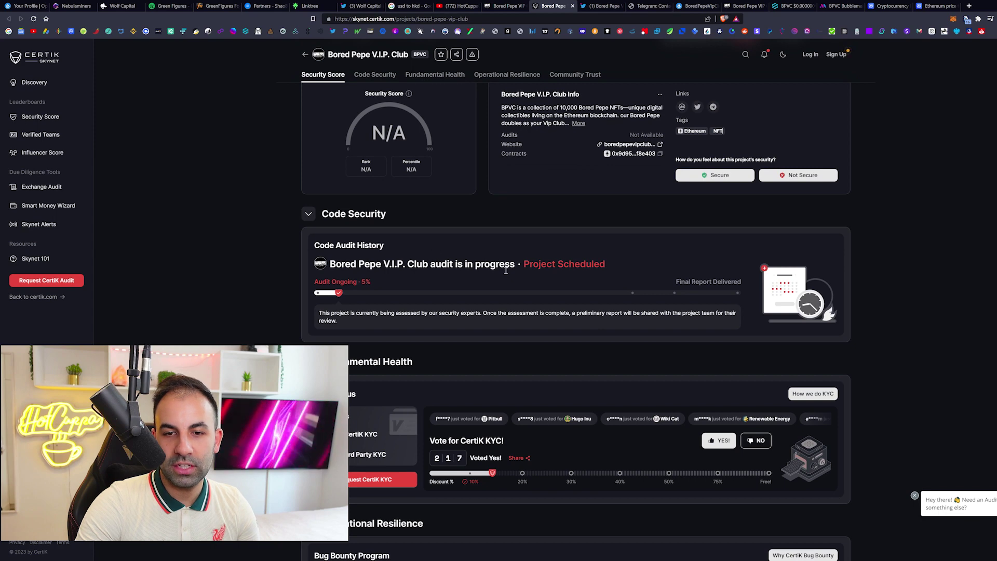
{"action": "left_click_drag", "start_coordinate": [515, 263], "coordinate": [329, 264]}
{"action": "left_click", "coordinate": [984, 253]}
{"action": "scroll", "coordinate": [983, 253], "scroll_direction": "up", "scroll_amount": 1}
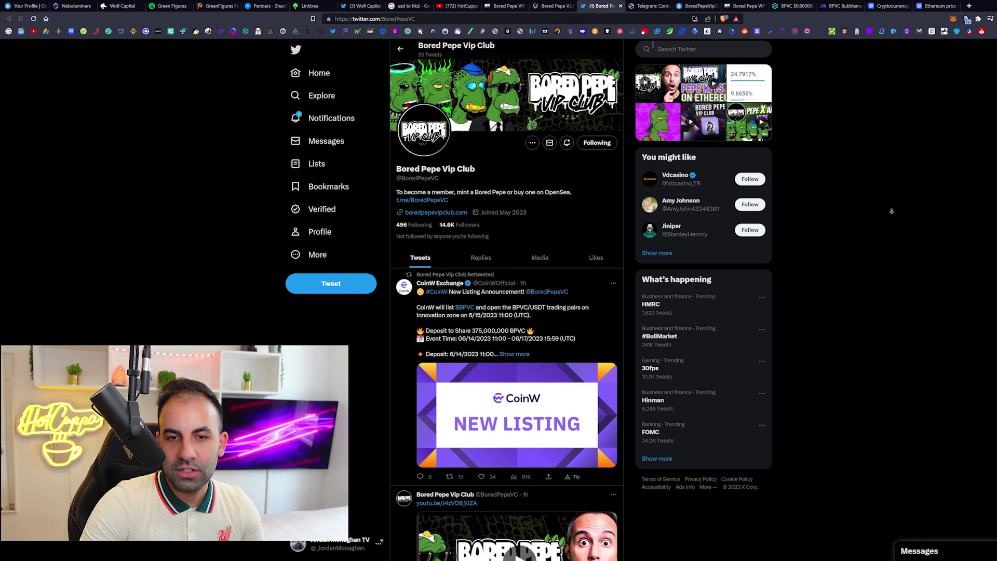
{"action": "scroll", "coordinate": [886, 250], "scroll_direction": "down", "scroll_amount": 1}
{"action": "scroll", "coordinate": [886, 251], "scroll_direction": "down", "scroll_amount": 2}
{"action": "scroll", "coordinate": [888, 242], "scroll_direction": "down", "scroll_amount": 2}
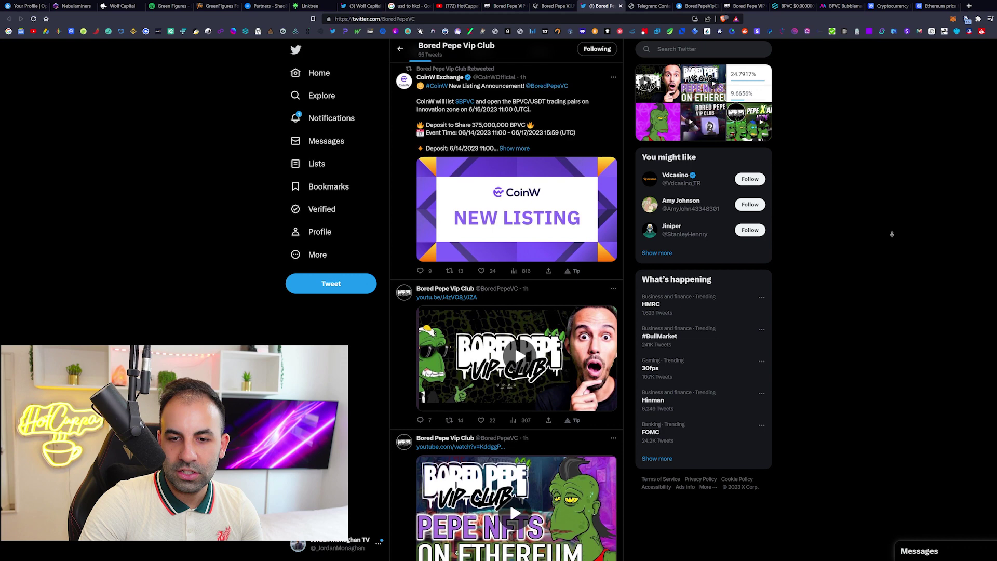
{"action": "scroll", "coordinate": [890, 238], "scroll_direction": "down", "scroll_amount": 2}
{"action": "scroll", "coordinate": [892, 234], "scroll_direction": "down", "scroll_amount": 2}
{"action": "scroll", "coordinate": [891, 234], "scroll_direction": "down", "scroll_amount": 2}
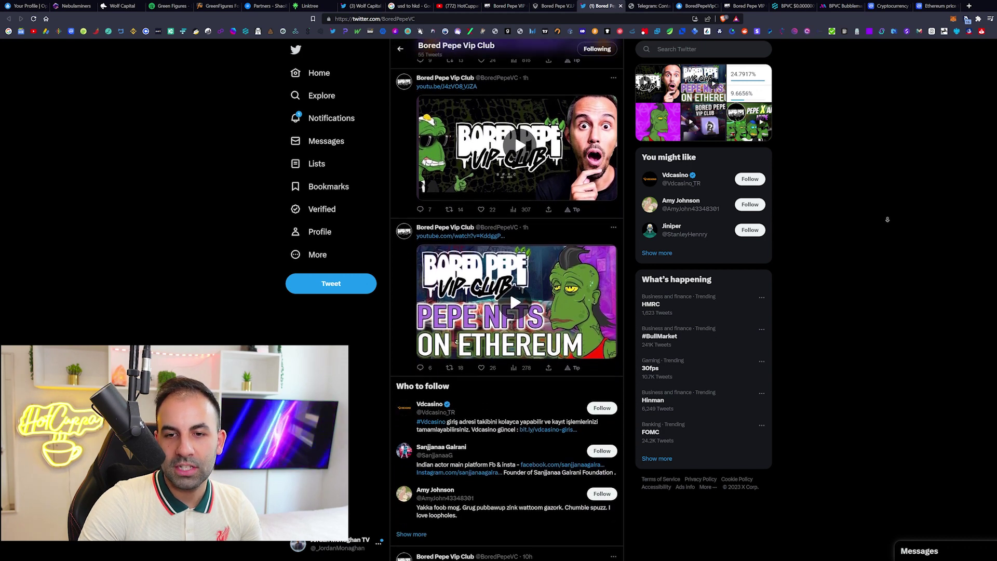
{"action": "scroll", "coordinate": [890, 236], "scroll_direction": "down", "scroll_amount": 1}
{"action": "scroll", "coordinate": [889, 238], "scroll_direction": "down", "scroll_amount": 1}
{"action": "scroll", "coordinate": [889, 238], "scroll_direction": "down", "scroll_amount": 2}
{"action": "scroll", "coordinate": [890, 240], "scroll_direction": "down", "scroll_amount": 2}
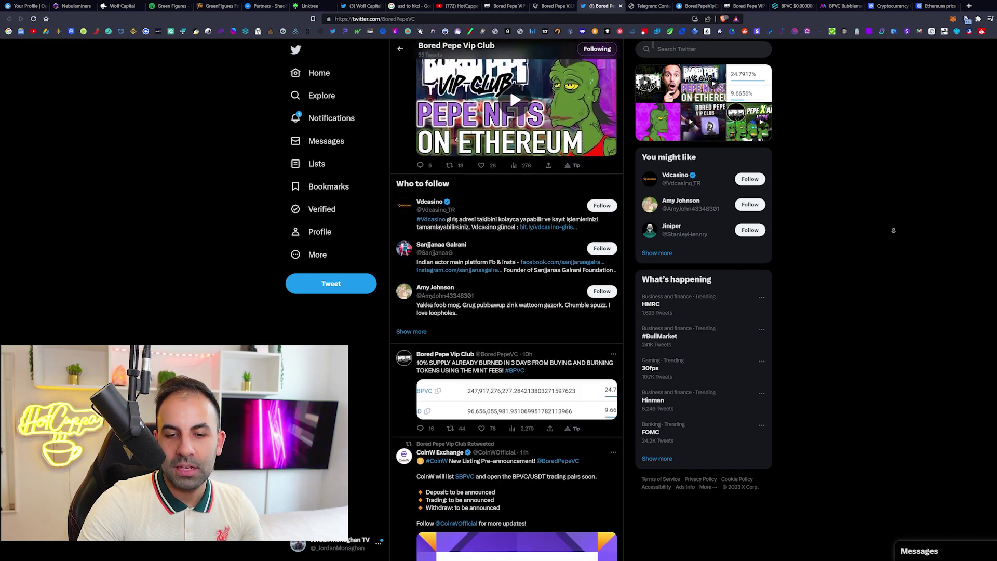
{"action": "scroll", "coordinate": [892, 243], "scroll_direction": "down", "scroll_amount": 2}
{"action": "scroll", "coordinate": [894, 246], "scroll_direction": "down", "scroll_amount": 2}
{"action": "scroll", "coordinate": [894, 246], "scroll_direction": "down", "scroll_amount": 2}
{"action": "scroll", "coordinate": [893, 242], "scroll_direction": "down", "scroll_amount": 2}
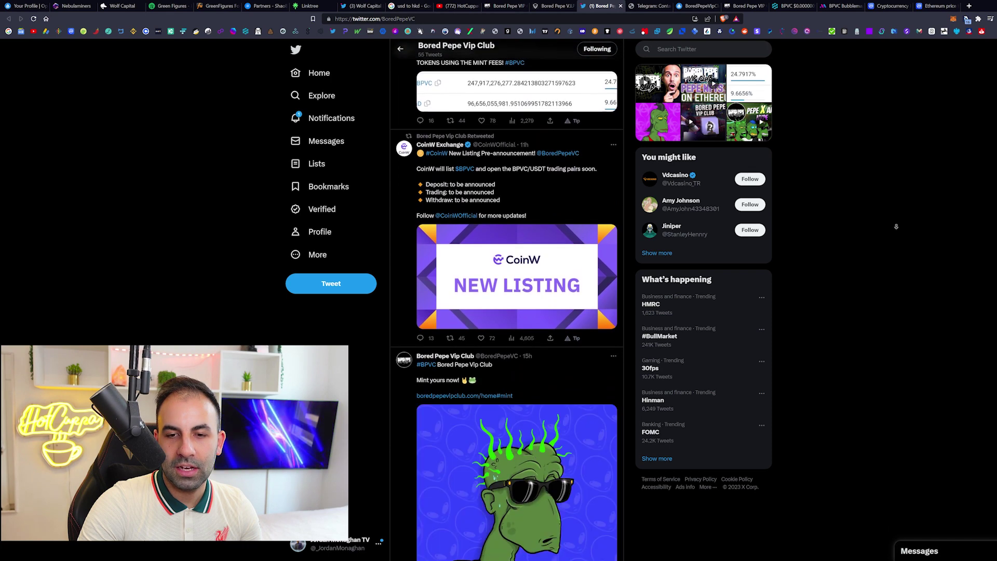
{"action": "scroll", "coordinate": [895, 233], "scroll_direction": "down", "scroll_amount": 1}
{"action": "scroll", "coordinate": [894, 226], "scroll_direction": "down", "scroll_amount": 1}
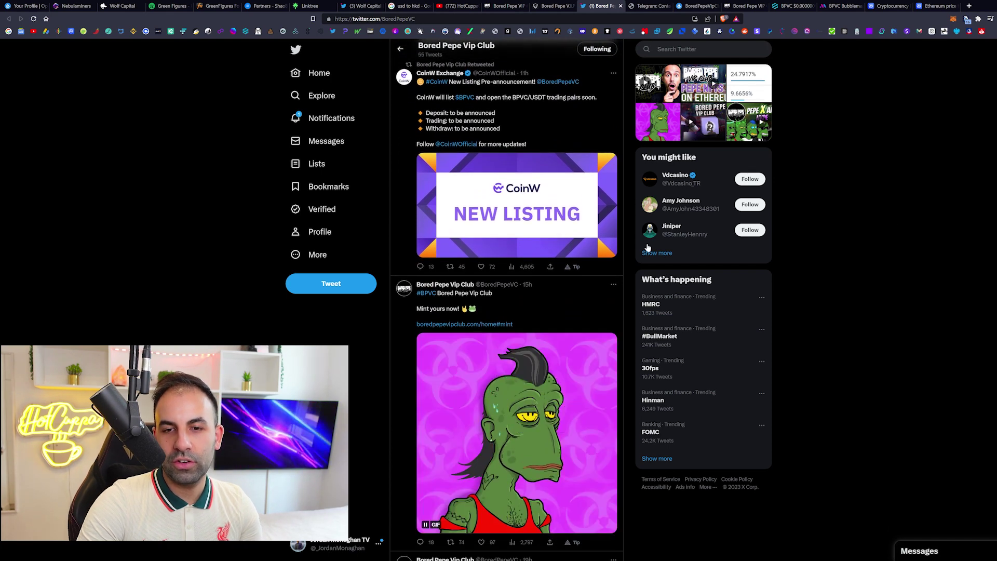
{"action": "scroll", "coordinate": [899, 283], "scroll_direction": "down", "scroll_amount": 1}
{"action": "scroll", "coordinate": [899, 283], "scroll_direction": "down", "scroll_amount": 2}
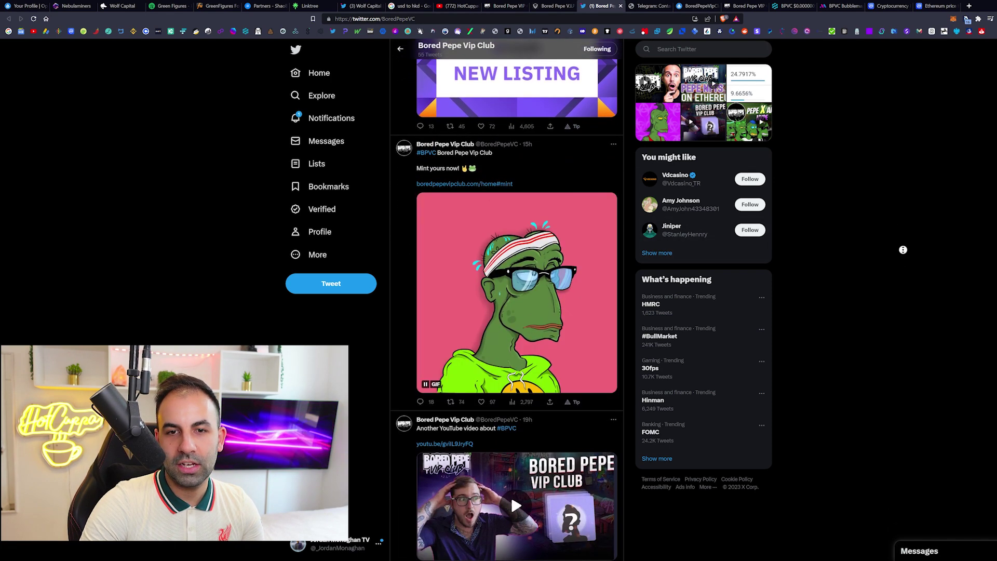
{"action": "scroll", "coordinate": [902, 276], "scroll_direction": "down", "scroll_amount": 1}
{"action": "scroll", "coordinate": [905, 270], "scroll_direction": "down", "scroll_amount": 1}
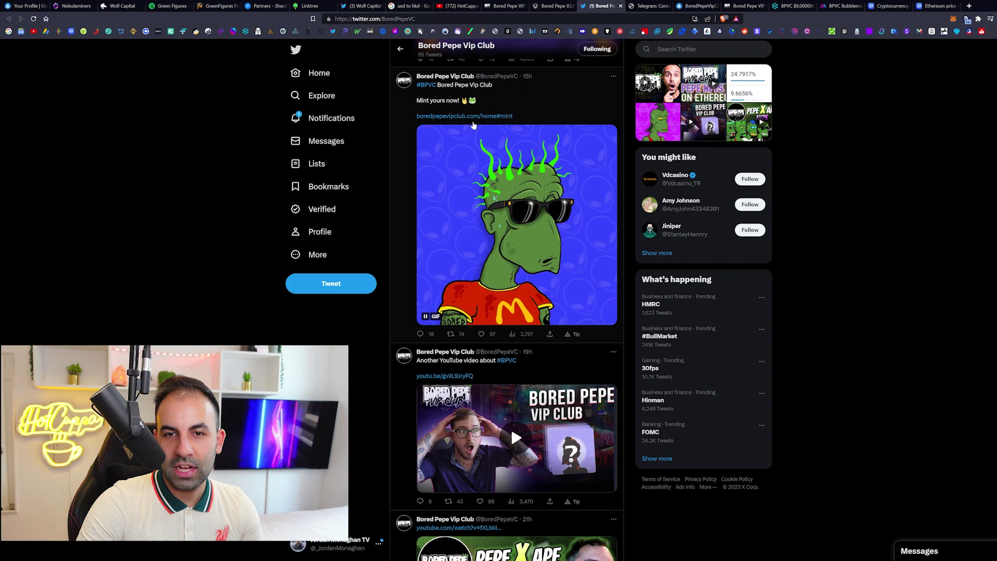
{"action": "scroll", "coordinate": [952, 300], "scroll_direction": "down", "scroll_amount": 5}
{"action": "scroll", "coordinate": [952, 300], "scroll_direction": "down", "scroll_amount": 5}
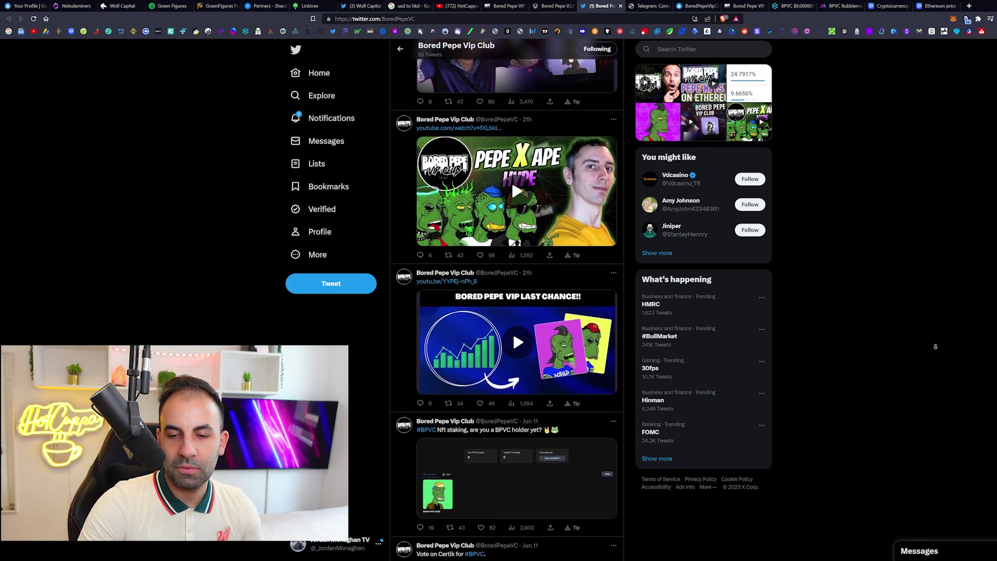
{"action": "scroll", "coordinate": [952, 301], "scroll_direction": "down", "scroll_amount": 5}
{"action": "scroll", "coordinate": [938, 349], "scroll_direction": "down", "scroll_amount": 4}
{"action": "scroll", "coordinate": [938, 349], "scroll_direction": "down", "scroll_amount": 5}
{"action": "scroll", "coordinate": [938, 350], "scroll_direction": "down", "scroll_amount": 5}
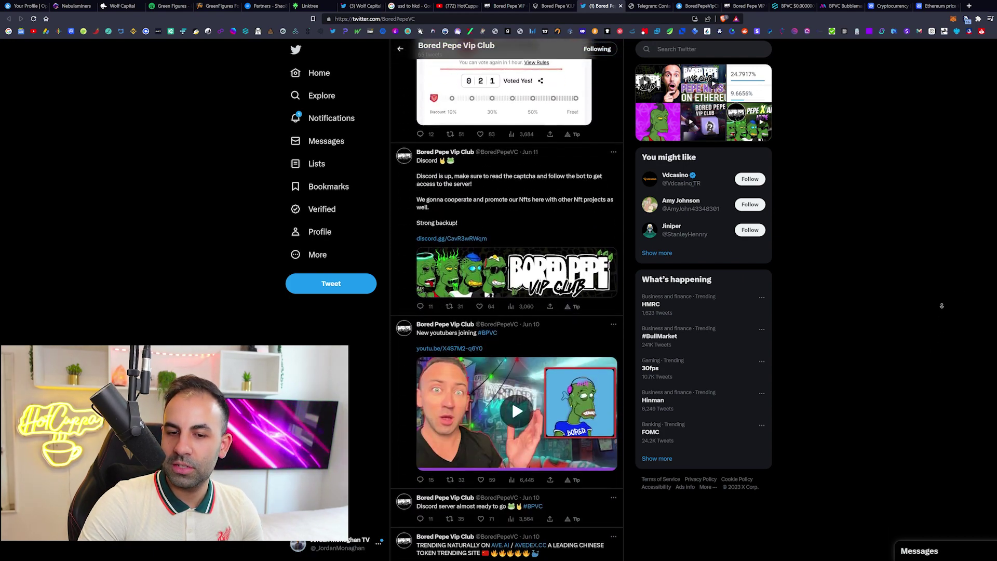
{"action": "scroll", "coordinate": [938, 349], "scroll_direction": "down", "scroll_amount": 5}
{"action": "key", "text": "Home"}
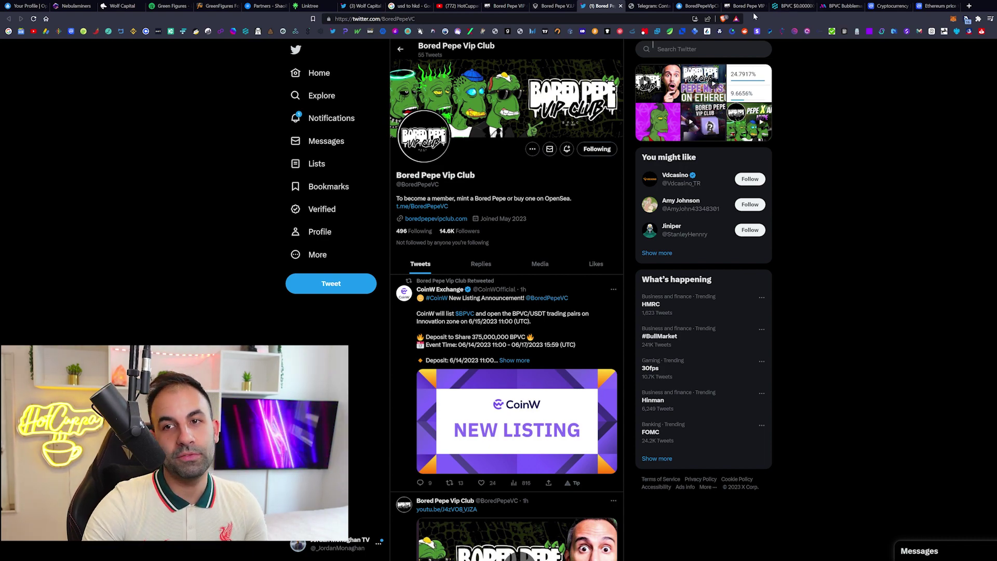
Step: Show OpenSea's BoredPepeVipClub collection: 374 items, 5 ETH volume, 0.06 ETH floor, 150 owners
{"action": "left_click", "coordinate": [638, 6]}
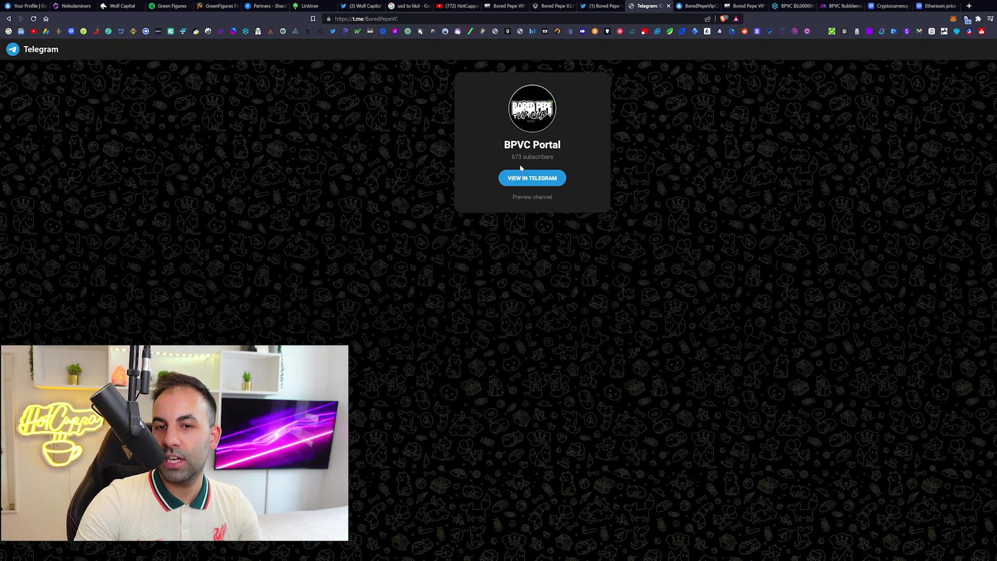
{"action": "left_click", "coordinate": [691, 7]}
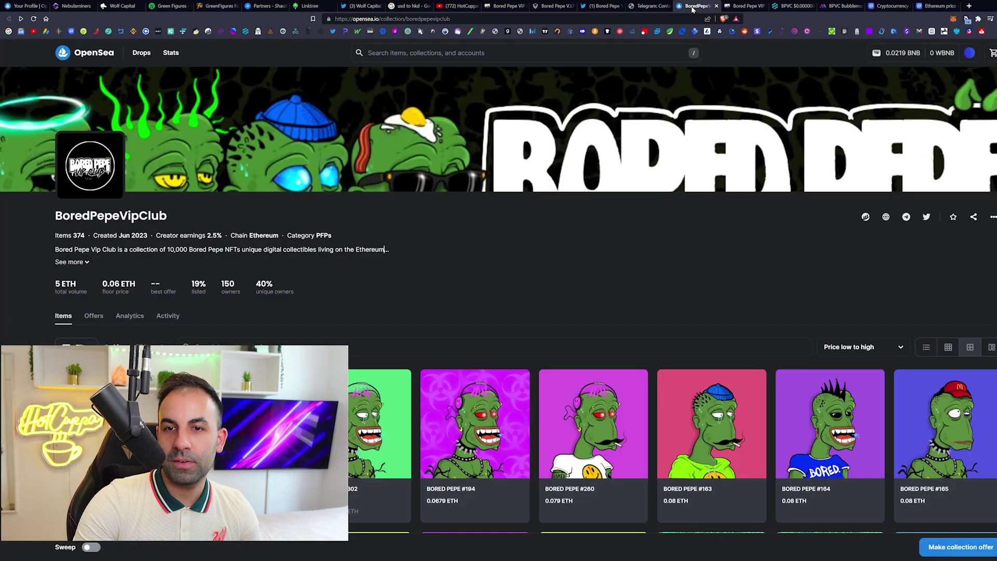
{"action": "middle_click", "coordinate": [713, 229]}
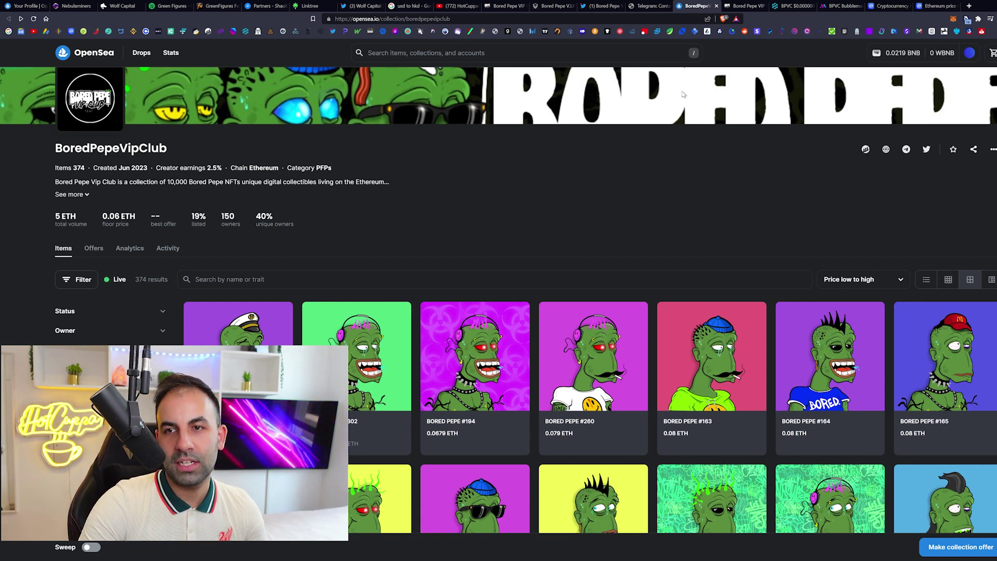
{"action": "scroll", "coordinate": [650, 217], "scroll_direction": "up", "scroll_amount": 2}
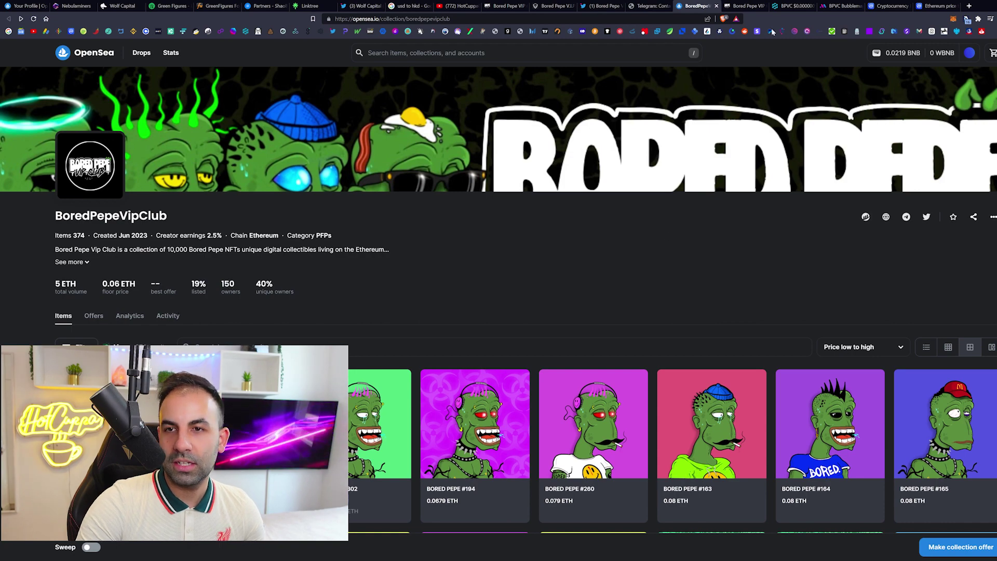
Step: Review the BPVC/WETH DEXTools chart, then move on to the Bubblemaps holder map
{"action": "left_click", "coordinate": [742, 6]}
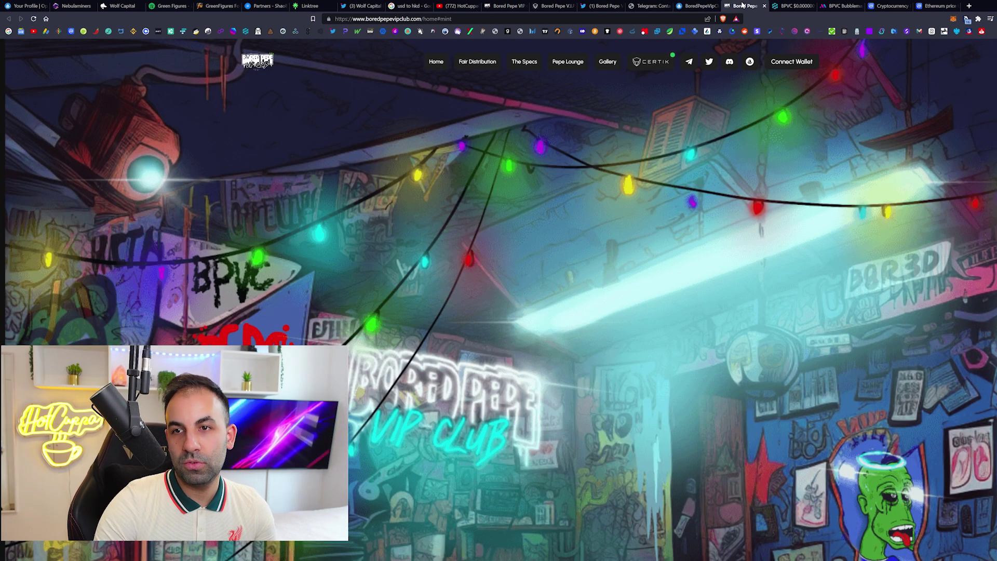
{"action": "left_click", "coordinate": [791, 5]}
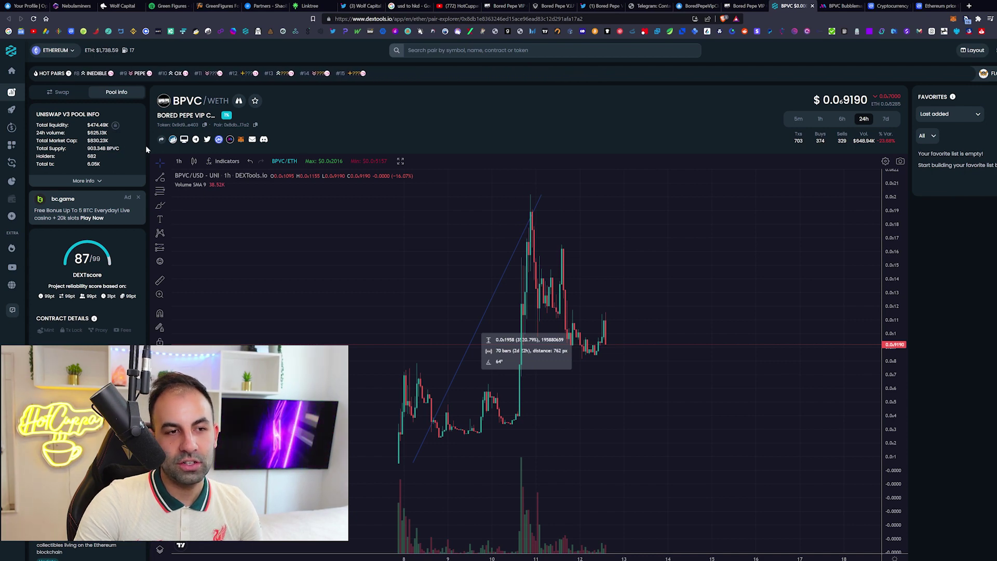
{"action": "key", "text": "ctrl+Tab"}
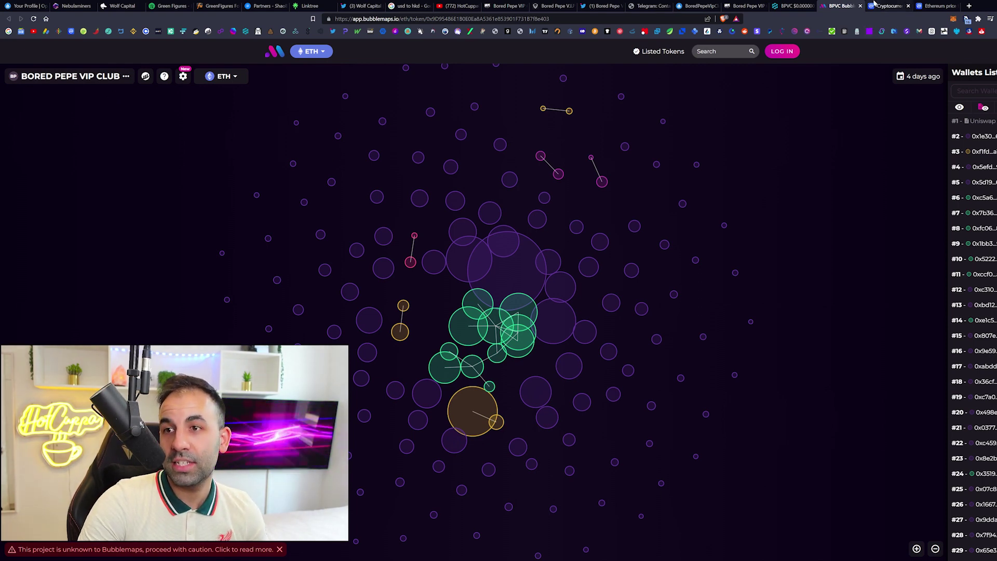
Step: View CoinMarketCap's Ethereum page (0.08 ETH = 139.09 USD), then return to the Bored Pepe homepage
{"action": "left_click", "coordinate": [889, 6]}
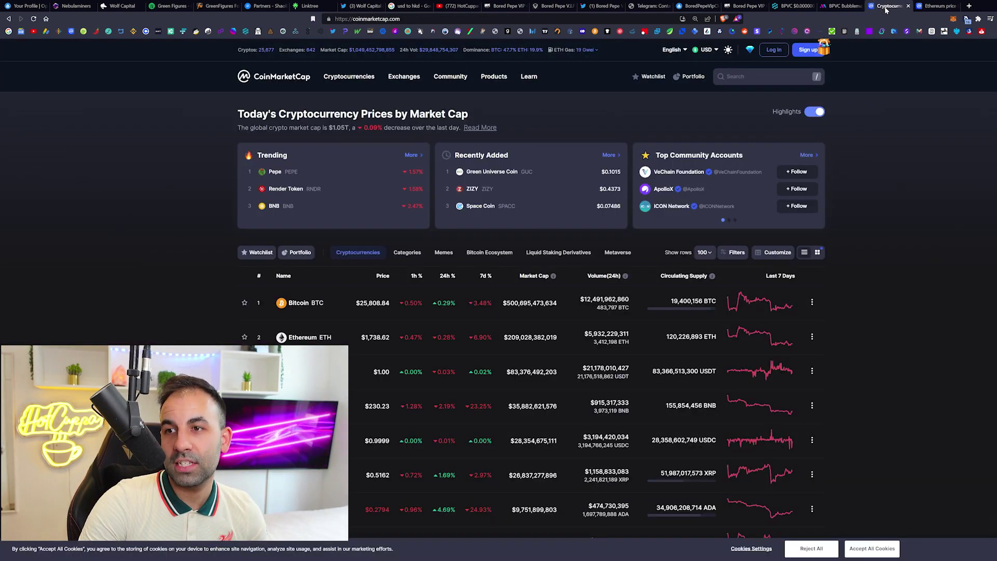
{"action": "left_click", "coordinate": [938, 6]}
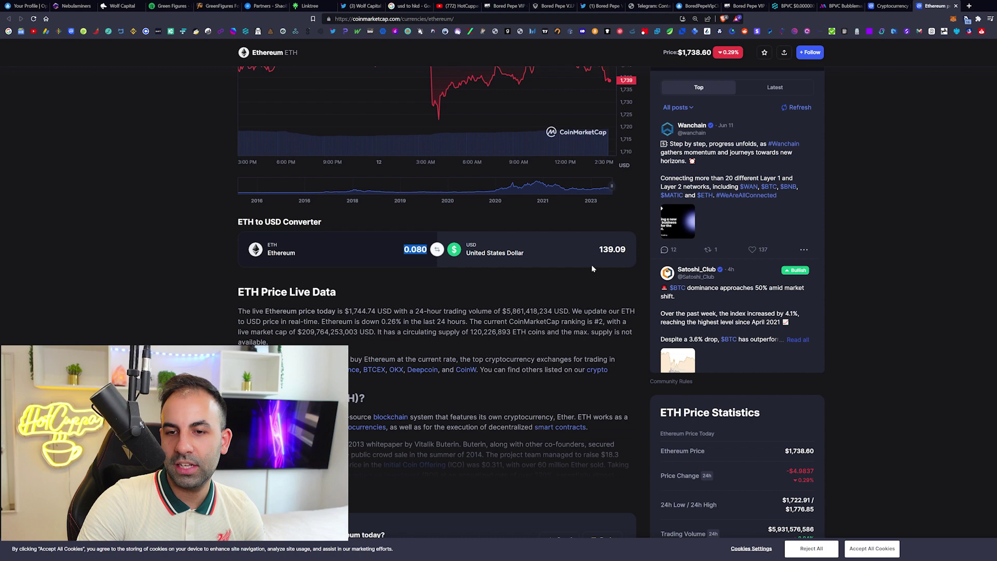
{"action": "left_click", "coordinate": [547, 6]}
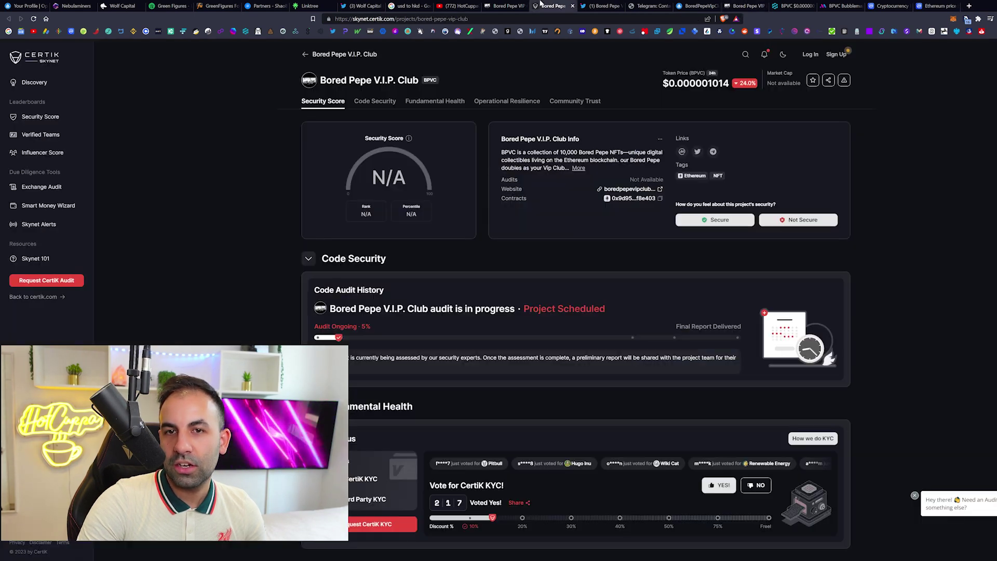
{"action": "left_click", "coordinate": [793, 6]}
{"action": "left_click", "coordinate": [739, 5]}
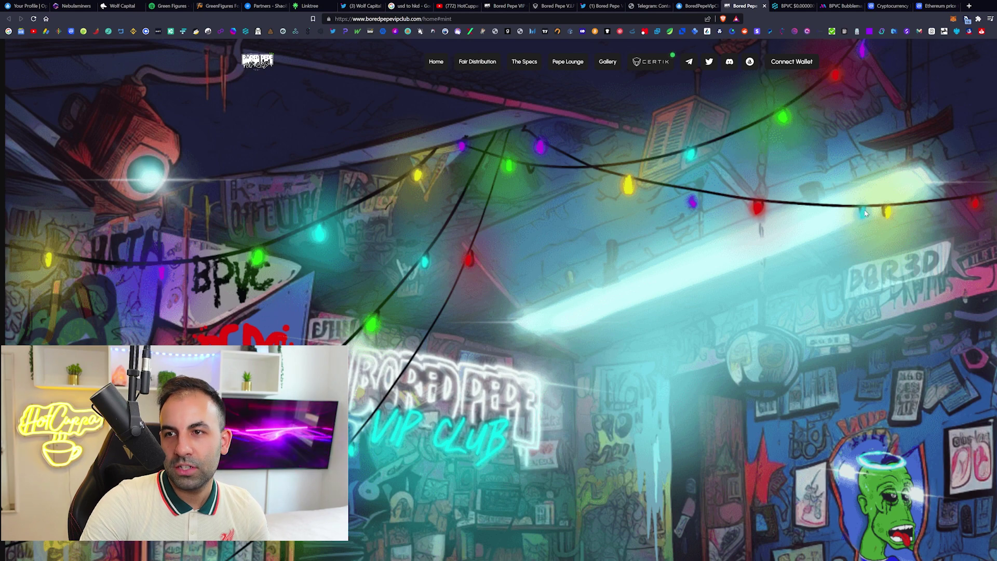
{"action": "scroll", "coordinate": [864, 209], "scroll_direction": "down", "scroll_amount": 5}
{"action": "scroll", "coordinate": [858, 234], "scroll_direction": "down", "scroll_amount": 5}
{"action": "scroll", "coordinate": [857, 257], "scroll_direction": "down", "scroll_amount": 5}
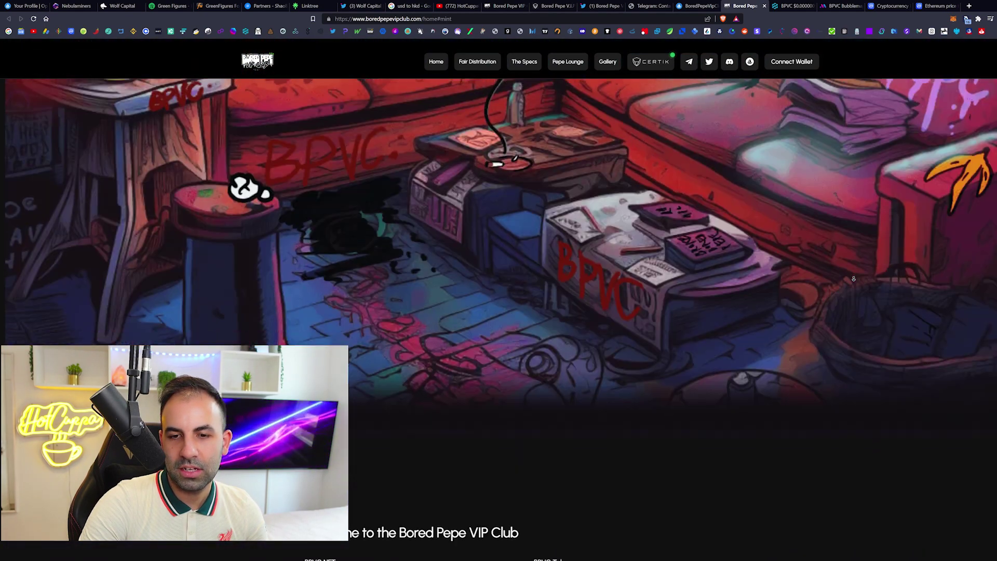
{"action": "scroll", "coordinate": [853, 278], "scroll_direction": "down", "scroll_amount": 3}
{"action": "scroll", "coordinate": [852, 278], "scroll_direction": "down", "scroll_amount": 4}
{"action": "scroll", "coordinate": [865, 312], "scroll_direction": "down", "scroll_amount": 4}
{"action": "scroll", "coordinate": [876, 359], "scroll_direction": "down", "scroll_amount": 4}
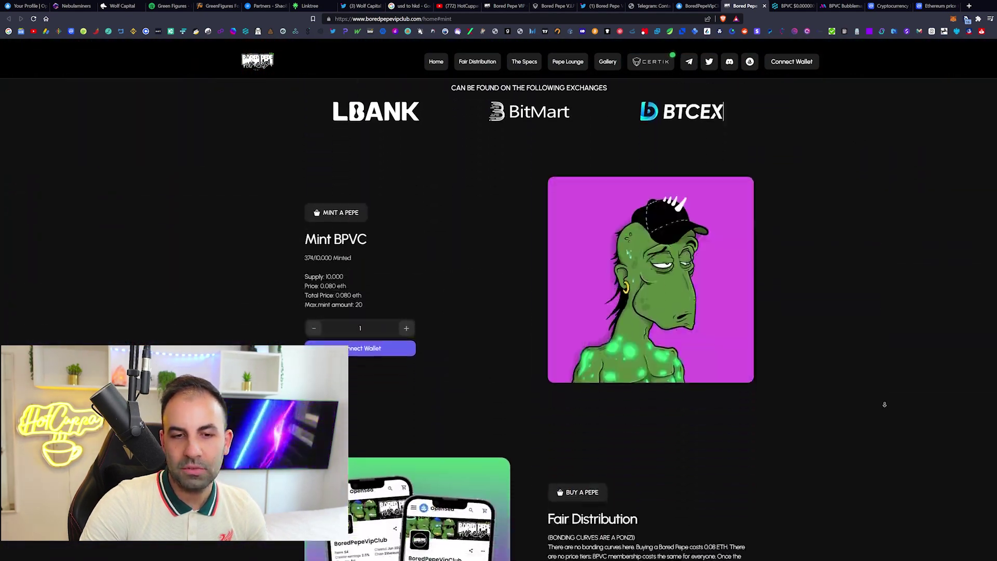
{"action": "scroll", "coordinate": [885, 406], "scroll_direction": "down", "scroll_amount": 3}
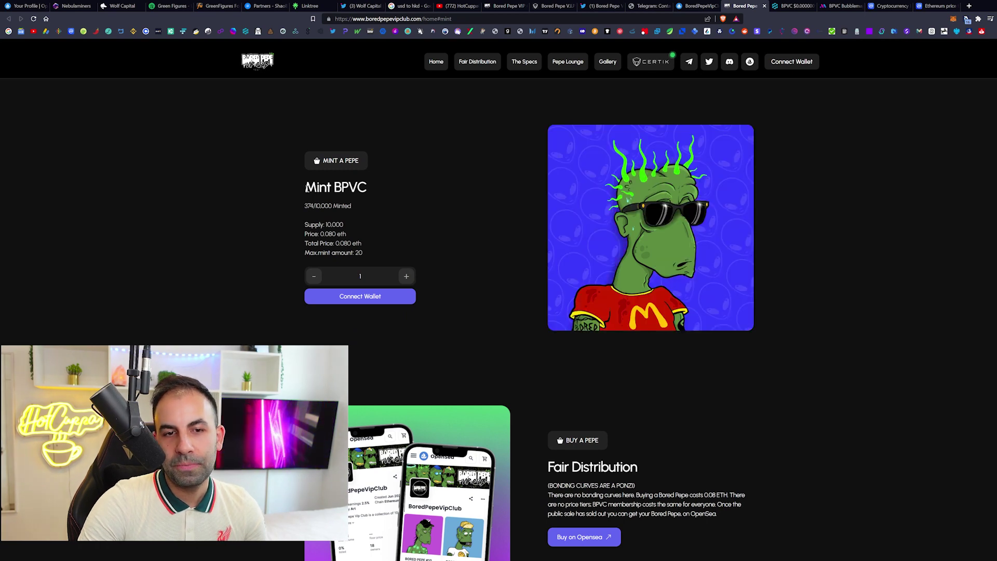
Step: Highlight the Mint BPVC heading, the 0.080 ETH price and the Supply label
{"action": "left_click_drag", "start_coordinate": [302, 187], "coordinate": [379, 186]}
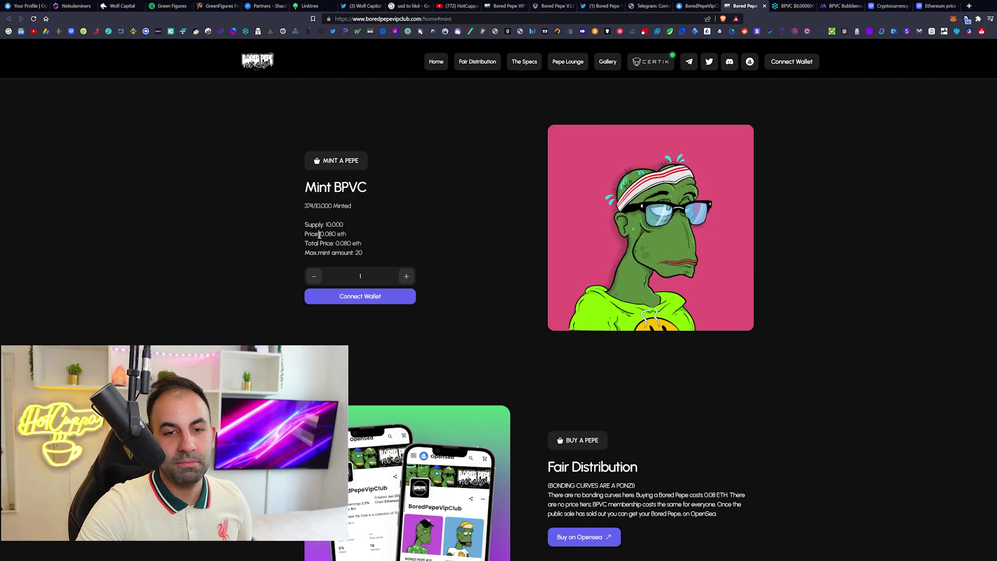
{"action": "left_click_drag", "start_coordinate": [320, 234], "coordinate": [339, 234]}
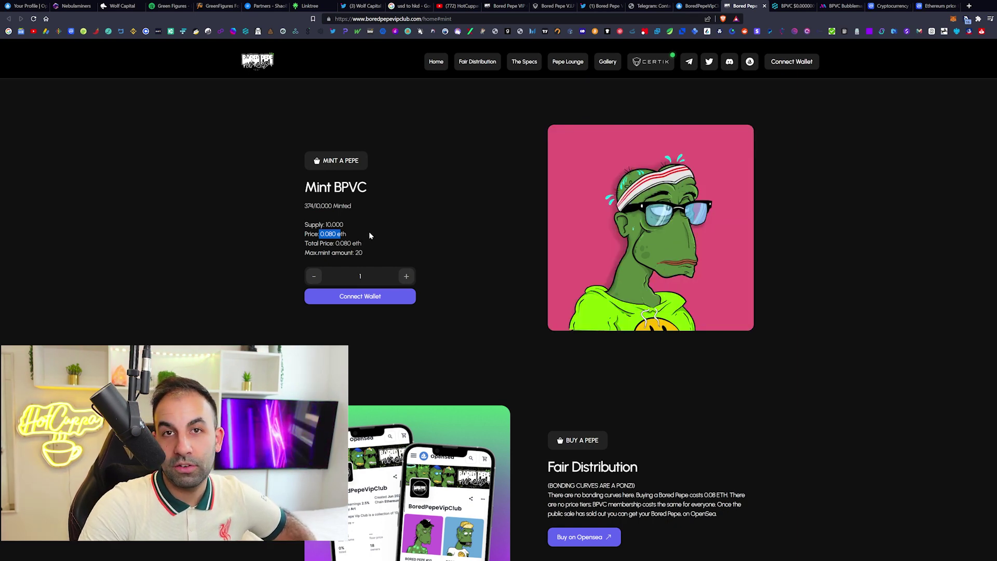
{"action": "left_click", "coordinate": [348, 235]}
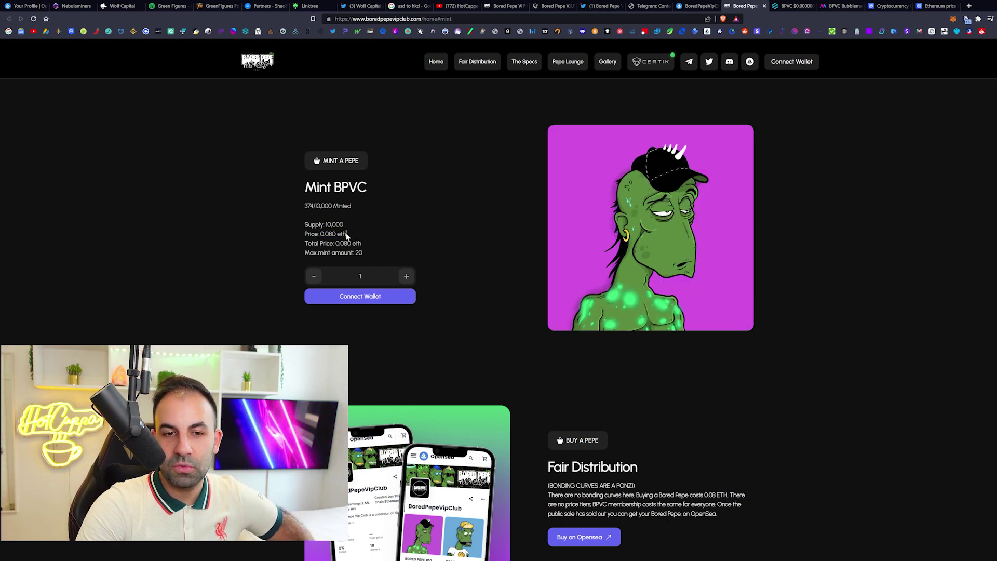
{"action": "double_click", "coordinate": [323, 224]}
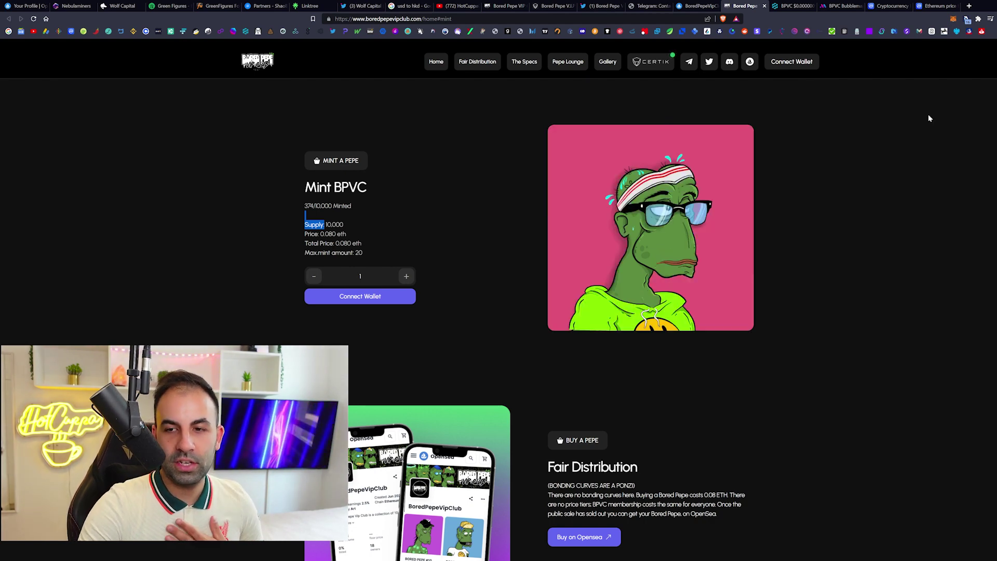
{"action": "scroll", "coordinate": [876, 235], "scroll_direction": "down", "scroll_amount": 5}
{"action": "scroll", "coordinate": [877, 235], "scroll_direction": "down", "scroll_amount": 3}
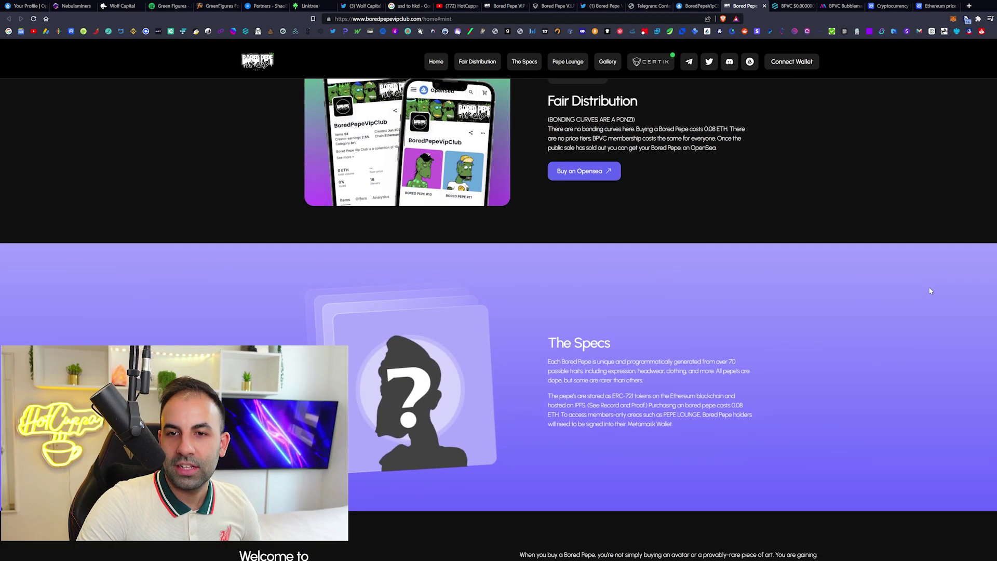
{"action": "scroll", "coordinate": [850, 211], "scroll_direction": "up", "scroll_amount": 2}
{"action": "scroll", "coordinate": [849, 210], "scroll_direction": "up", "scroll_amount": 1}
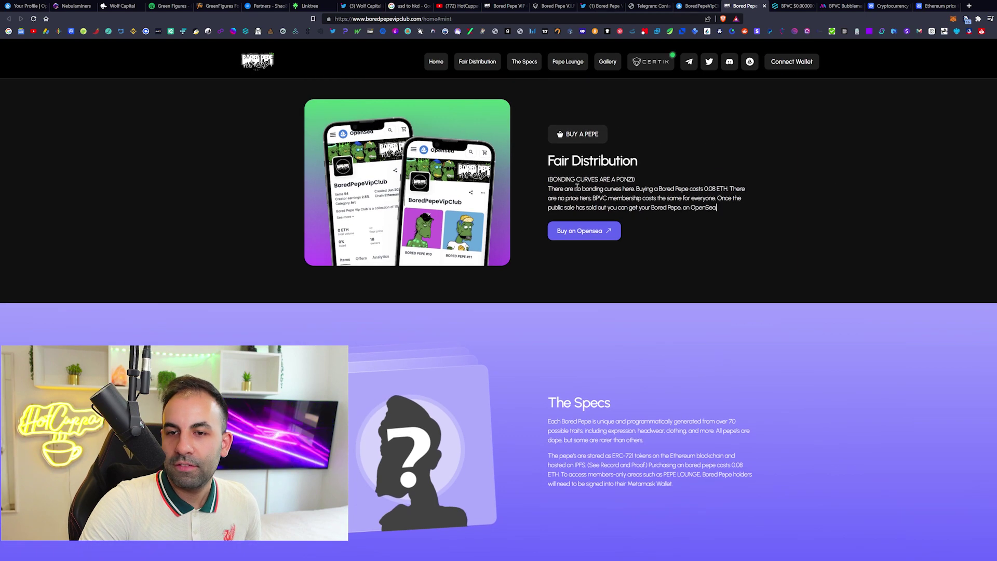
{"action": "left_click_drag", "start_coordinate": [605, 190], "coordinate": [669, 191]}
Step: Clear the highlight on the Fair Distribution paragraph
{"action": "left_click", "coordinate": [637, 190]}
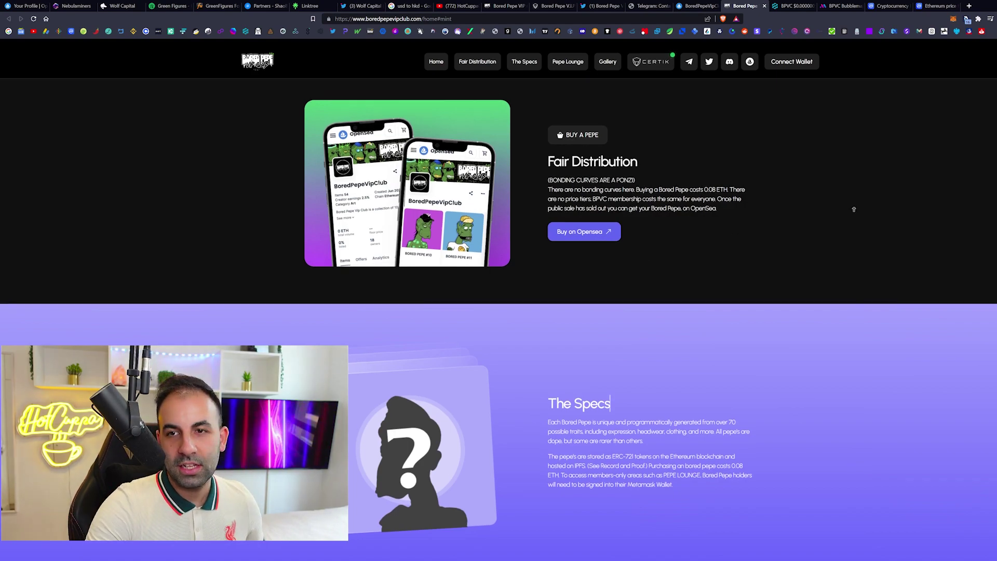
{"action": "scroll", "coordinate": [857, 234], "scroll_direction": "up", "scroll_amount": 10}
{"action": "scroll", "coordinate": [857, 233], "scroll_direction": "up", "scroll_amount": 5}
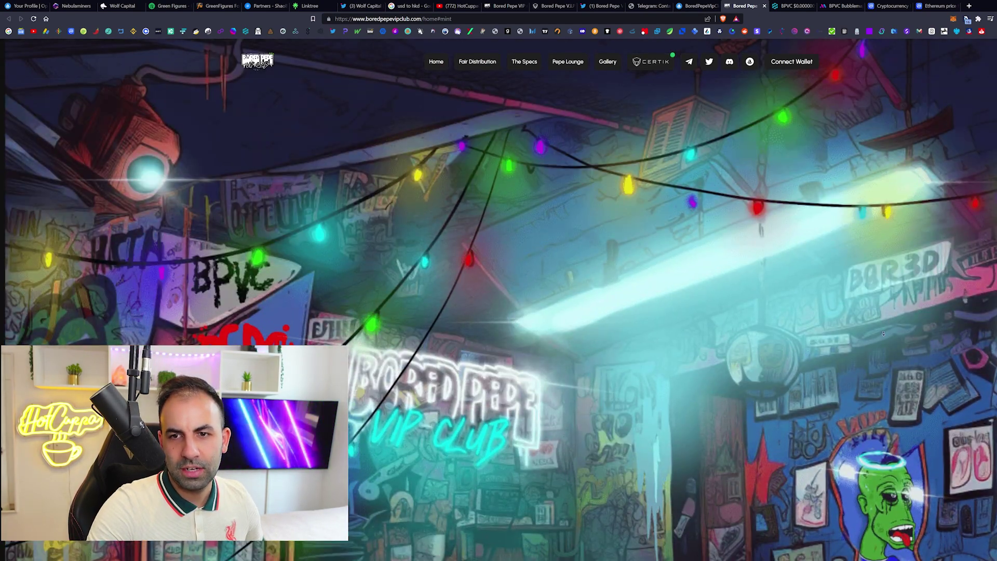
{"action": "scroll", "coordinate": [894, 370], "scroll_direction": "down", "scroll_amount": 8}
{"action": "scroll", "coordinate": [895, 370], "scroll_direction": "down", "scroll_amount": 5}
{"action": "scroll", "coordinate": [894, 371], "scroll_direction": "down", "scroll_amount": 5}
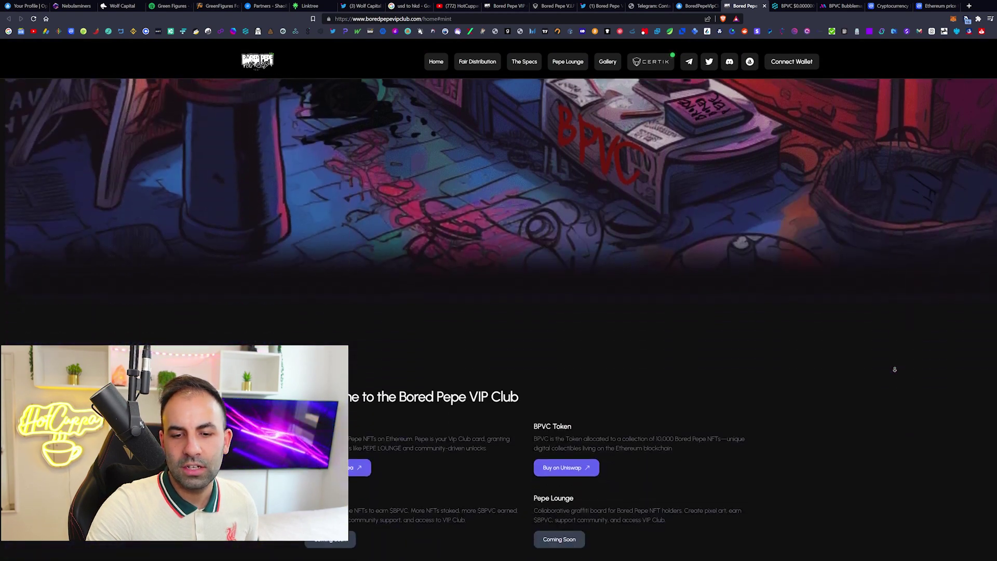
{"action": "scroll", "coordinate": [895, 371], "scroll_direction": "down", "scroll_amount": 4}
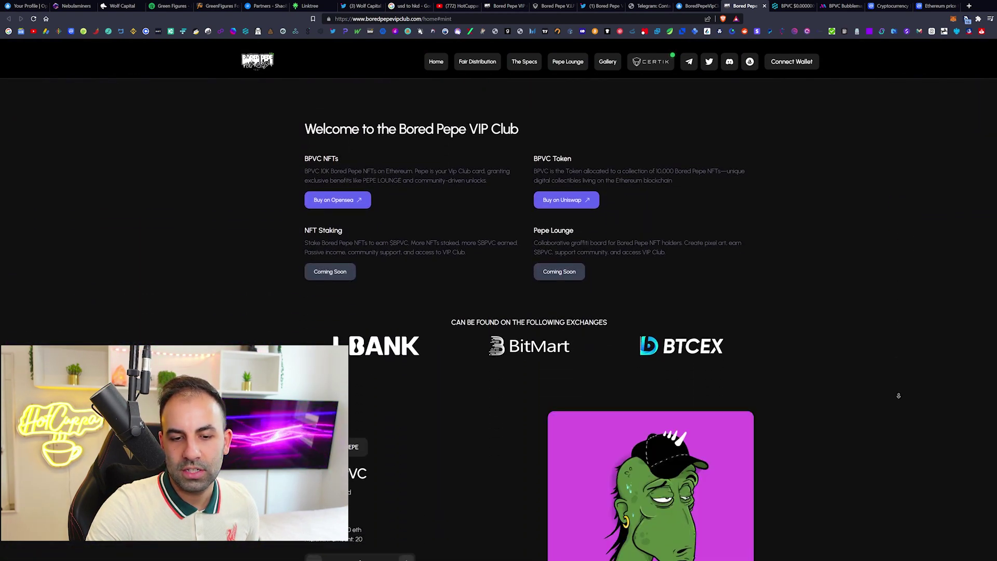
{"action": "scroll", "coordinate": [895, 370], "scroll_direction": "down", "scroll_amount": 3}
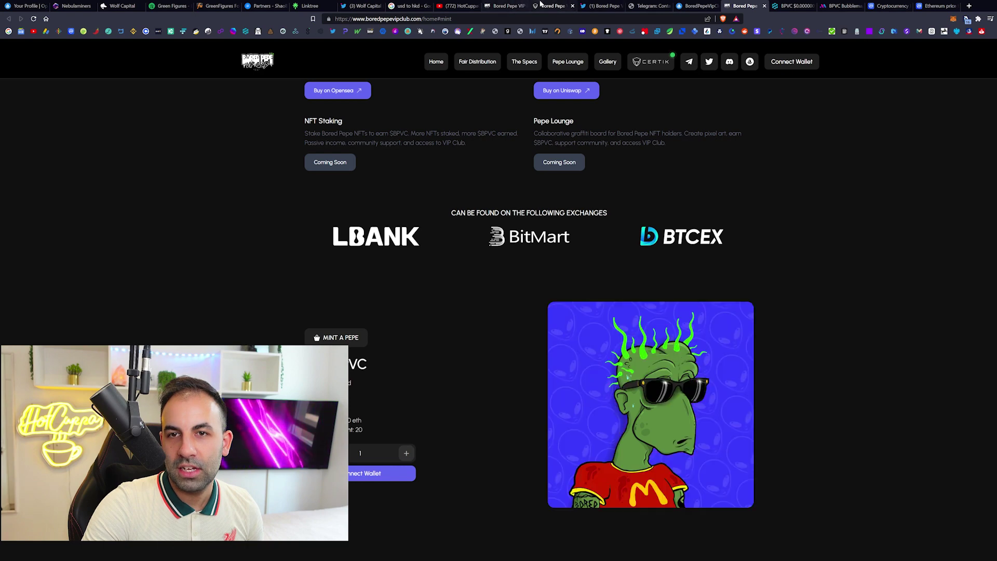
Step: Pass by the CertiK page to reach the BoredPepeVipClub OpenSea collection
{"action": "left_click", "coordinate": [554, 6]}
{"action": "left_click", "coordinate": [694, 6]}
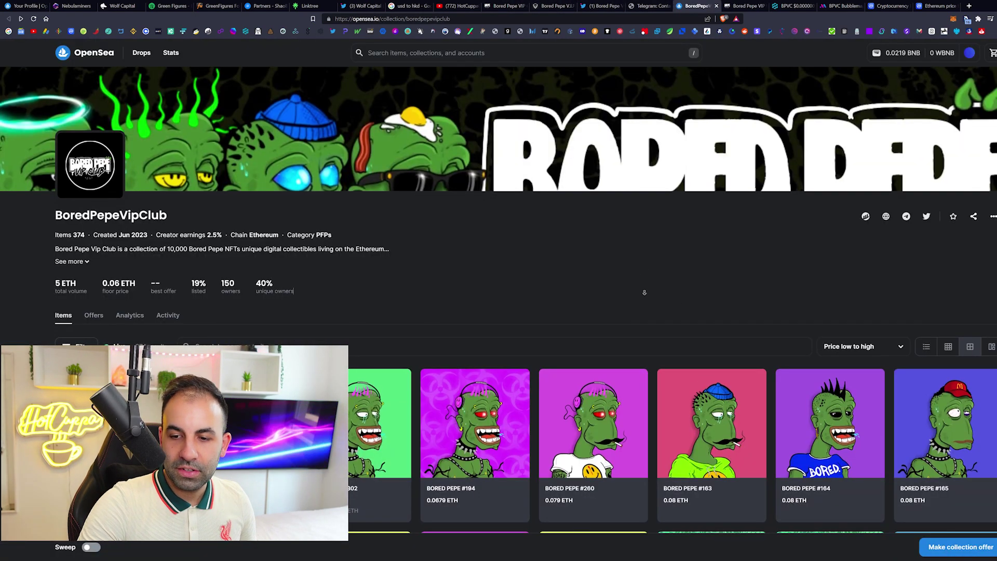
{"action": "scroll", "coordinate": [644, 308], "scroll_direction": "down", "scroll_amount": 3}
{"action": "scroll", "coordinate": [643, 308], "scroll_direction": "down", "scroll_amount": 1}
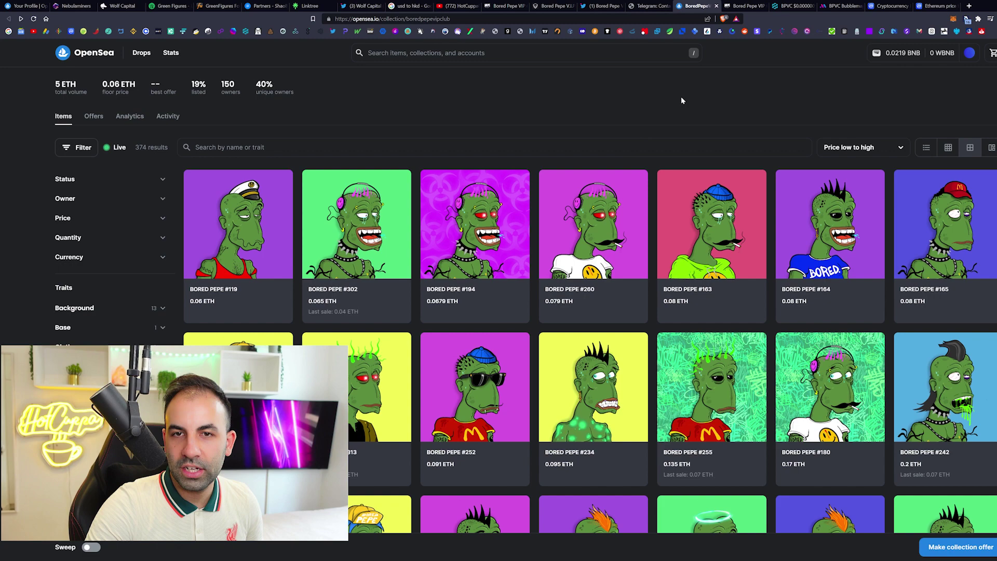
{"action": "scroll", "coordinate": [559, 115], "scroll_direction": "up", "scroll_amount": 5}
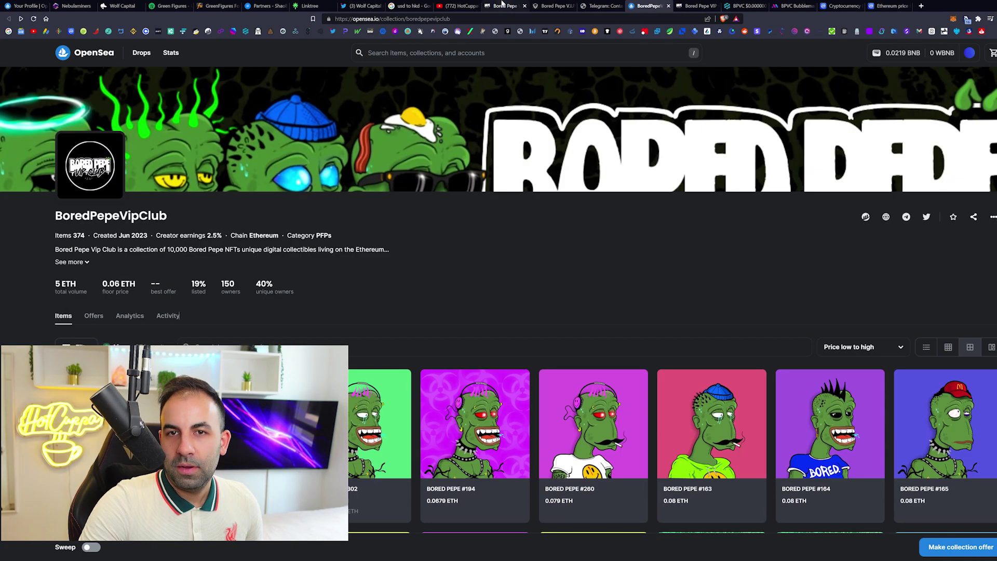
Step: Switch back to the Bored Pepe VIP Club homepage with its neon bar artwork
{"action": "left_click", "coordinate": [505, 6]}
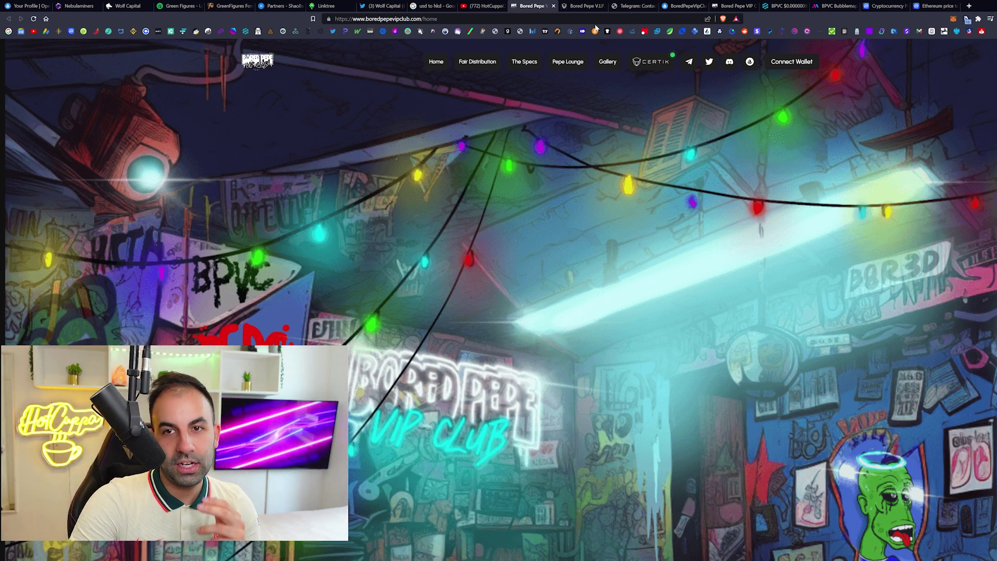
Step: Cycle through the CertiK, BPVC Portal Telegram and OpenSea collection tabs, then return to the Bored Pepe site
{"action": "left_click", "coordinate": [590, 5]}
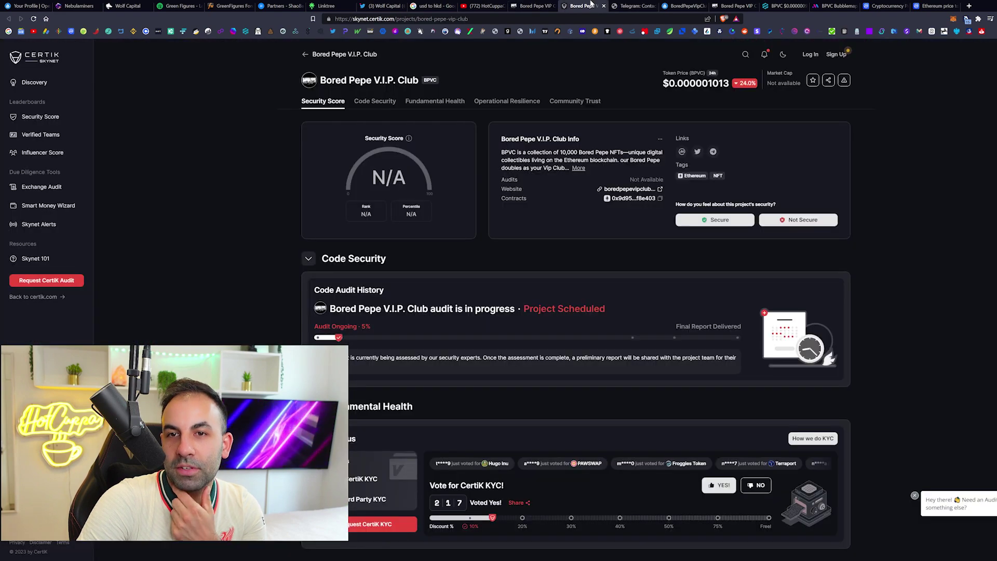
{"action": "left_click", "coordinate": [636, 6]}
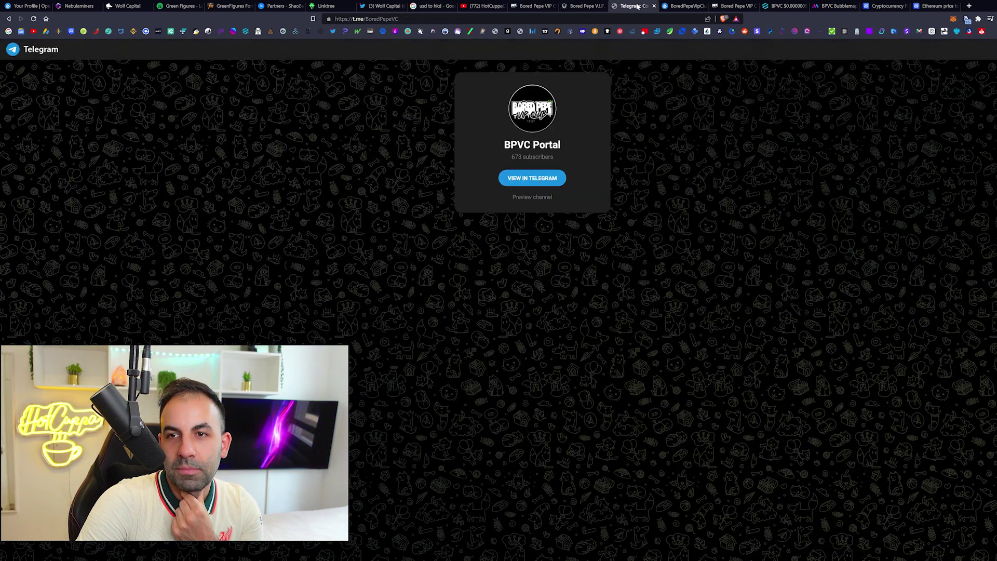
{"action": "left_click", "coordinate": [682, 6]}
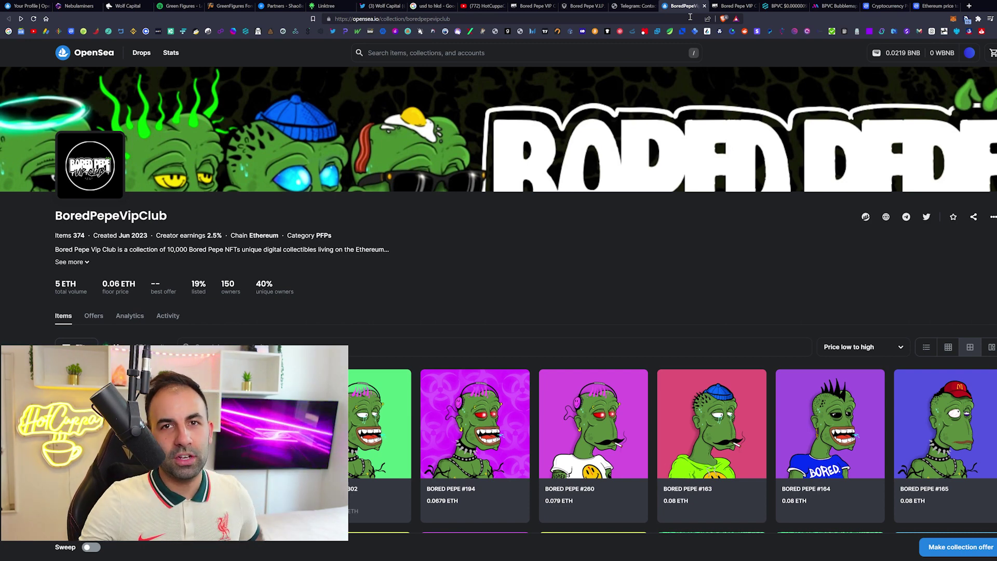
{"action": "left_click", "coordinate": [732, 6]}
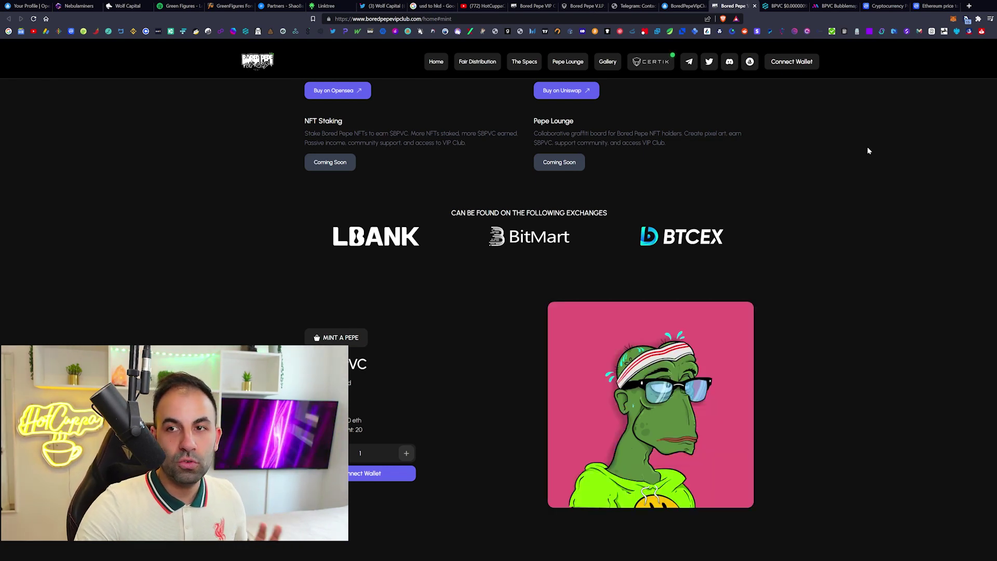
Step: From the homepage hero, read the BPVC NFTs heading and description, highlighting passages including PEPE LOUNGE
{"action": "left_click", "coordinate": [532, 6]}
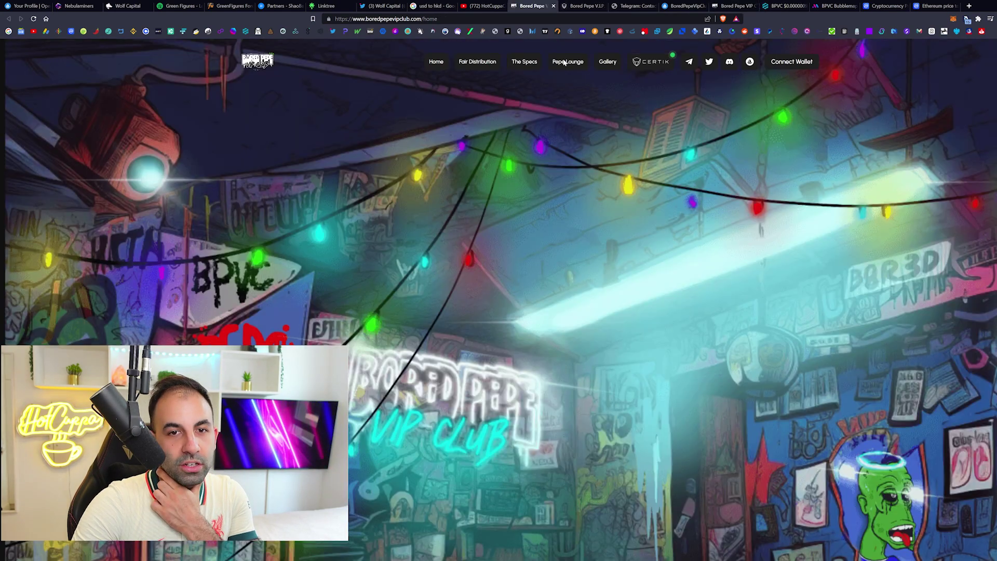
{"action": "scroll", "coordinate": [756, 178], "scroll_direction": "down", "scroll_amount": 5}
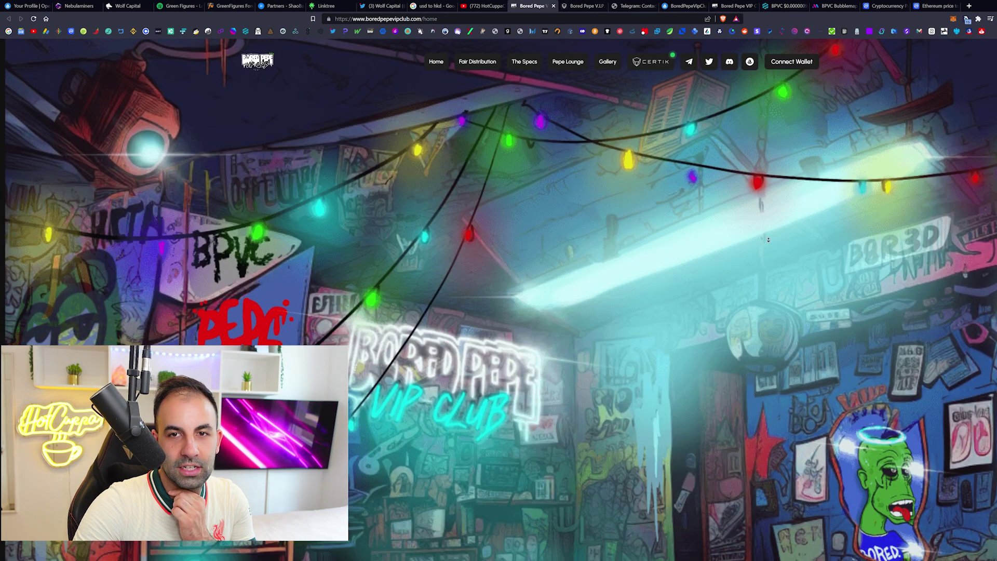
{"action": "scroll", "coordinate": [753, 253], "scroll_direction": "down", "scroll_amount": 5}
{"action": "scroll", "coordinate": [779, 234], "scroll_direction": "down", "scroll_amount": 5}
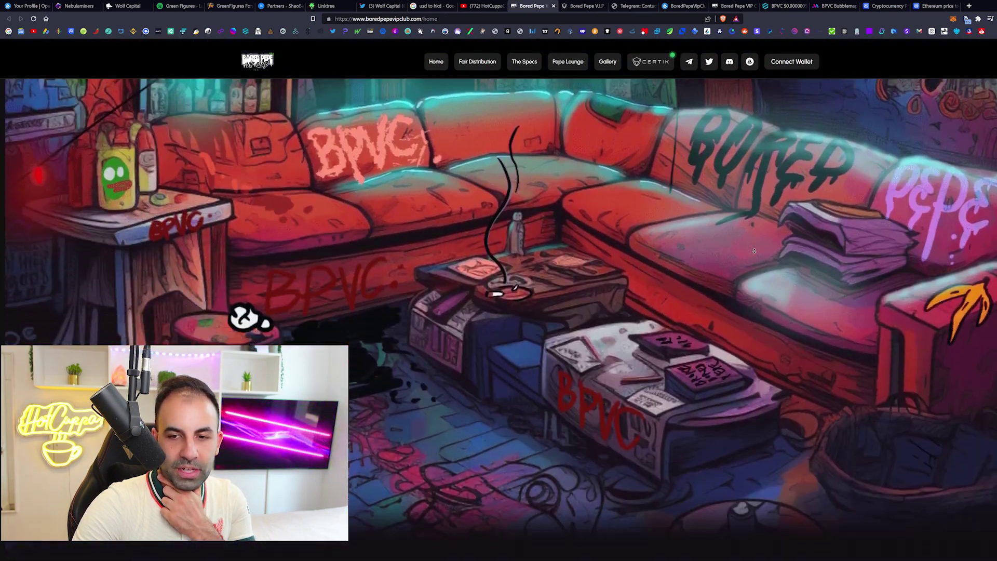
{"action": "scroll", "coordinate": [803, 226], "scroll_direction": "down", "scroll_amount": 5}
{"action": "scroll", "coordinate": [831, 216], "scroll_direction": "down", "scroll_amount": 5}
{"action": "scroll", "coordinate": [831, 216], "scroll_direction": "down", "scroll_amount": 1}
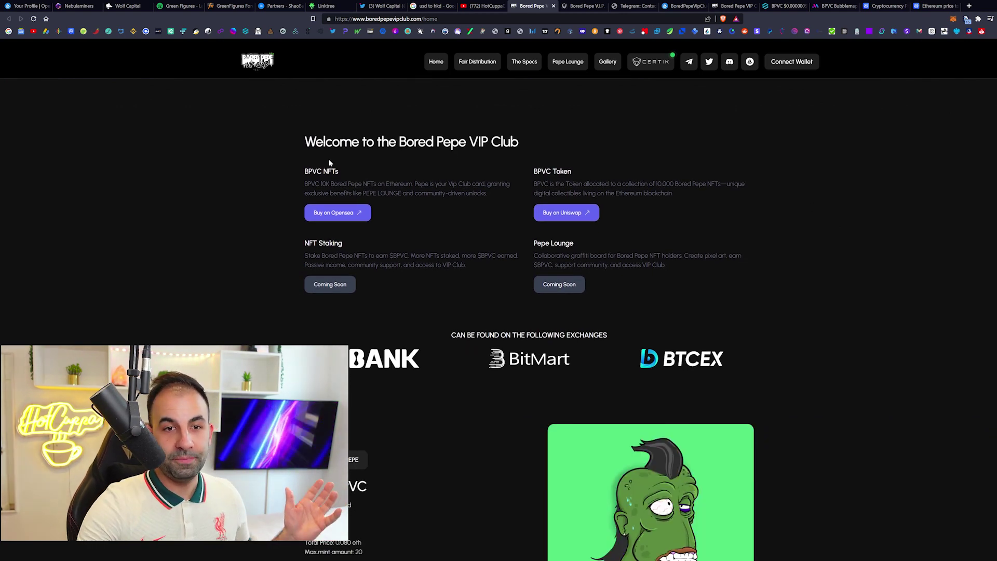
{"action": "left_click_drag", "start_coordinate": [305, 171], "coordinate": [348, 168]}
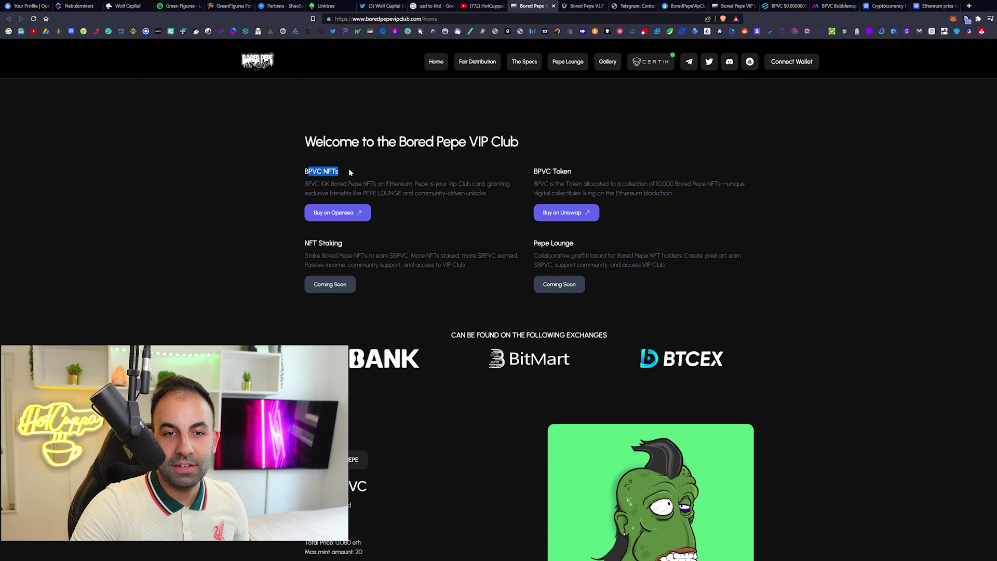
{"action": "left_click", "coordinate": [394, 184]}
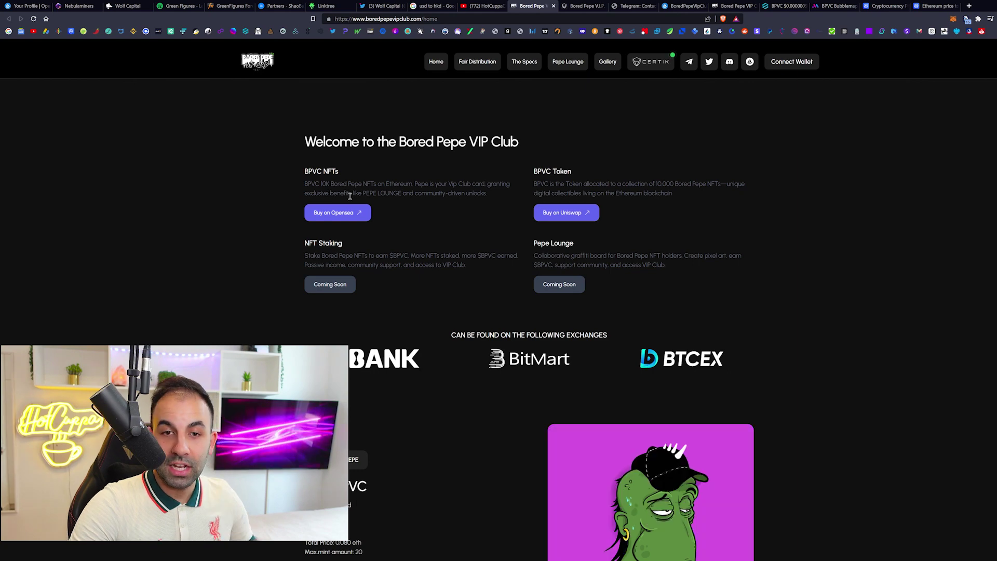
{"action": "left_click_drag", "start_coordinate": [350, 192], "coordinate": [489, 193]}
{"action": "left_click", "coordinate": [446, 187]}
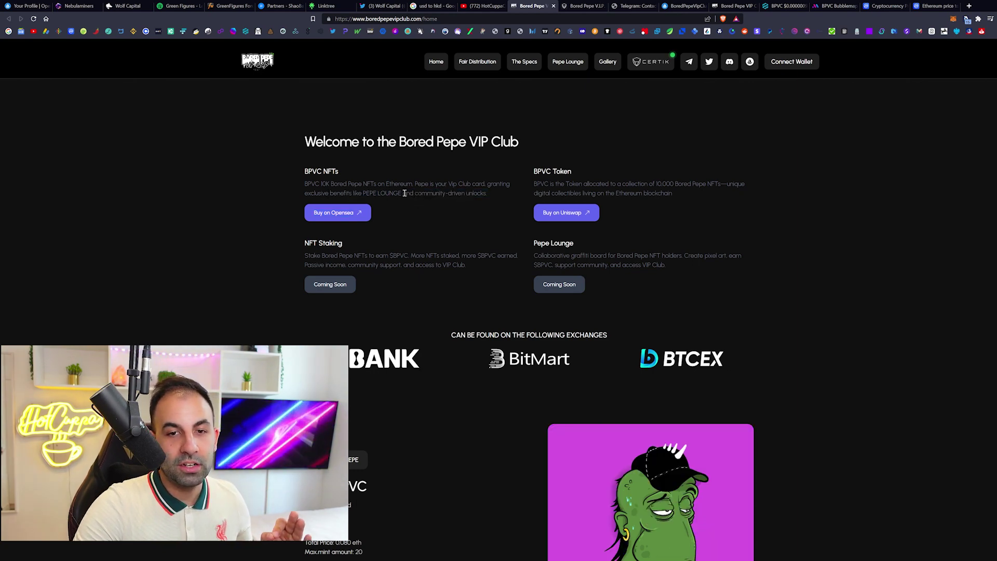
{"action": "left_click_drag", "start_coordinate": [402, 193], "coordinate": [364, 192]}
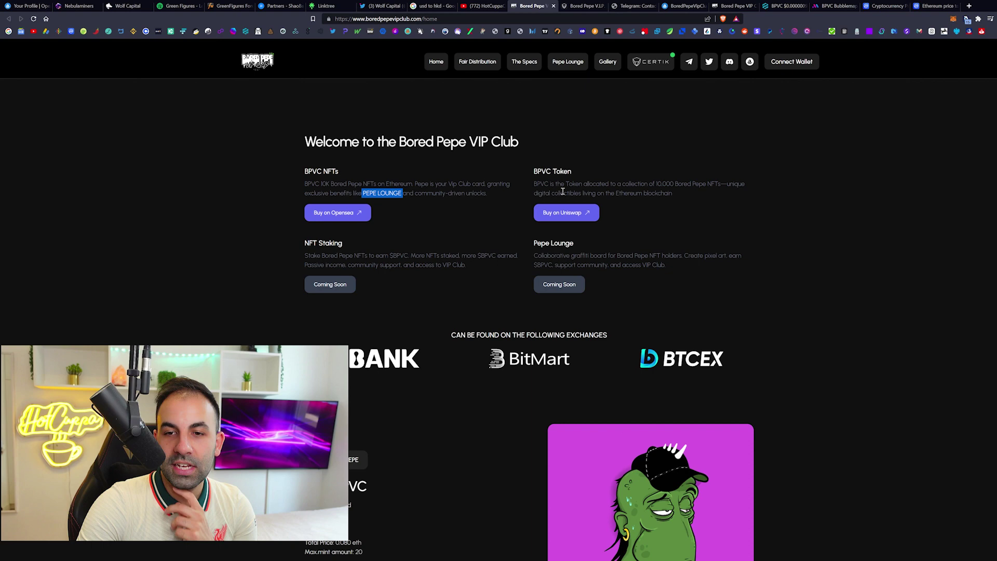
Step: Read the BPVC Token description, highlighting it twice
{"action": "left_click_drag", "start_coordinate": [623, 184], "coordinate": [746, 188]}
{"action": "left_click", "coordinate": [625, 184]}
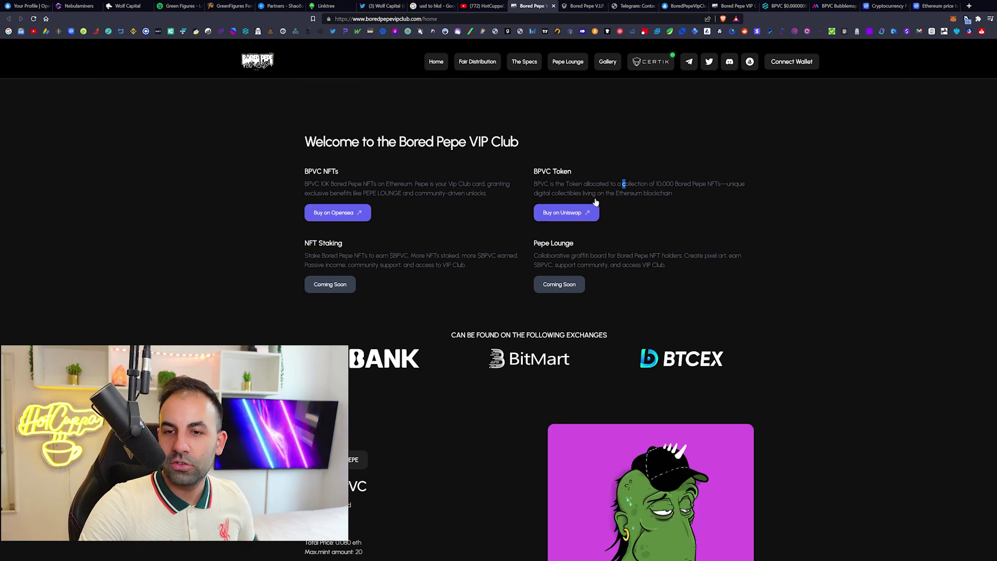
{"action": "left_click_drag", "start_coordinate": [677, 184], "coordinate": [660, 194]}
{"action": "left_click", "coordinate": [323, 262]}
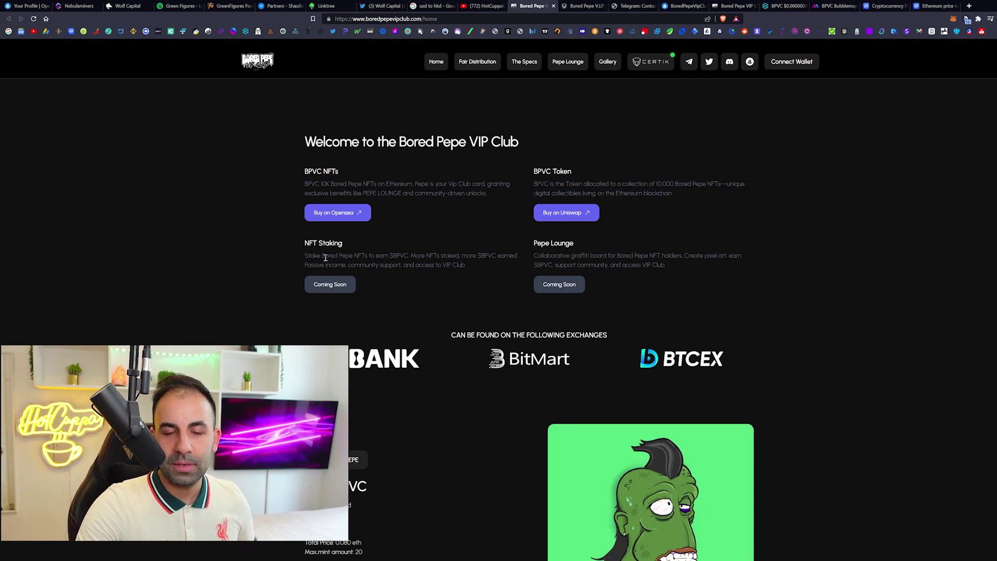
Step: Read the NFT Staking description and welcome text, highlighting passages along the way
{"action": "left_click_drag", "start_coordinate": [323, 256], "coordinate": [346, 265]}
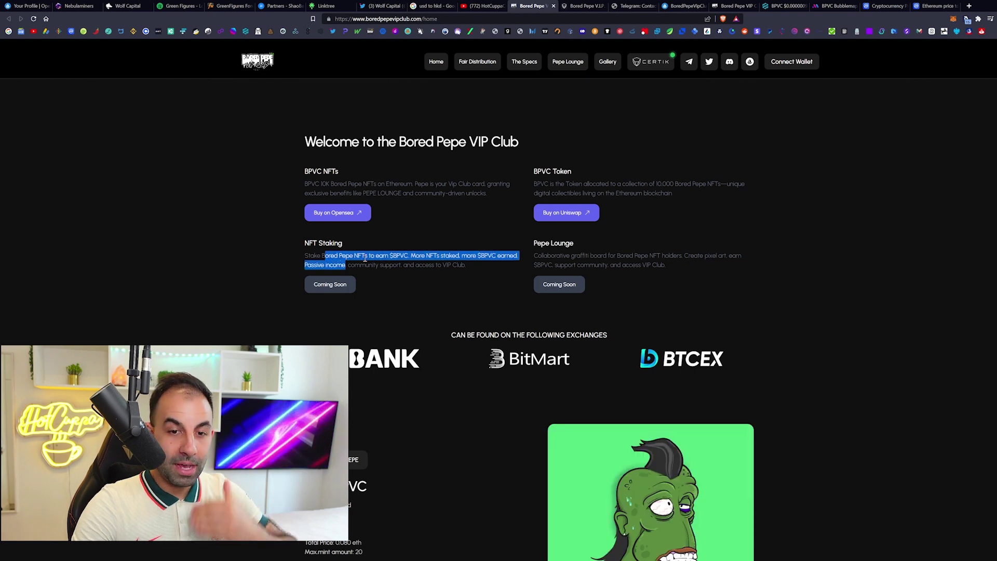
{"action": "left_click", "coordinate": [365, 259]}
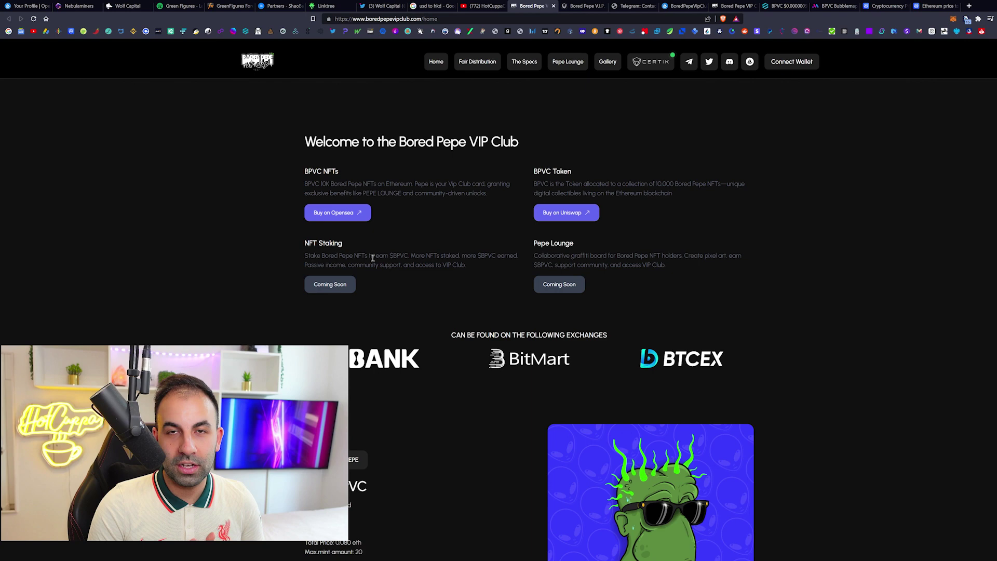
{"action": "left_click_drag", "start_coordinate": [344, 257], "coordinate": [306, 141]}
{"action": "left_click", "coordinate": [430, 266]}
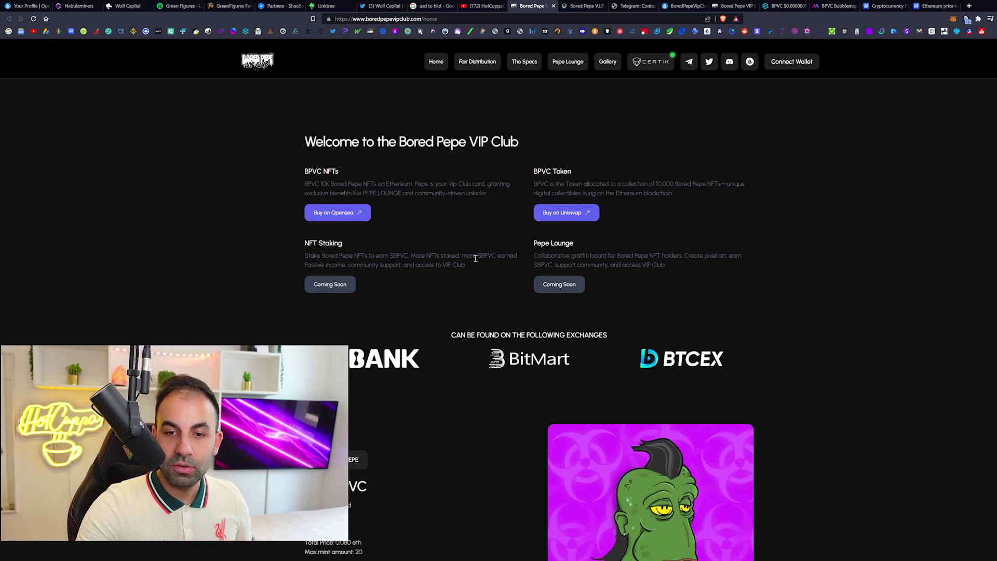
{"action": "left_click_drag", "start_coordinate": [321, 264], "coordinate": [328, 137]}
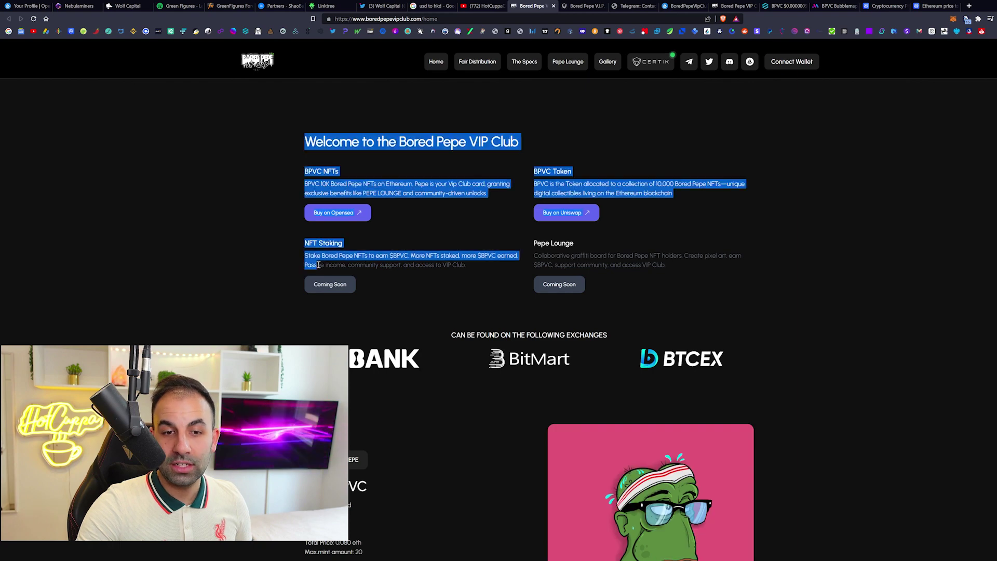
{"action": "left_click", "coordinate": [389, 269]}
{"action": "left_click_drag", "start_coordinate": [389, 266], "coordinate": [442, 271]}
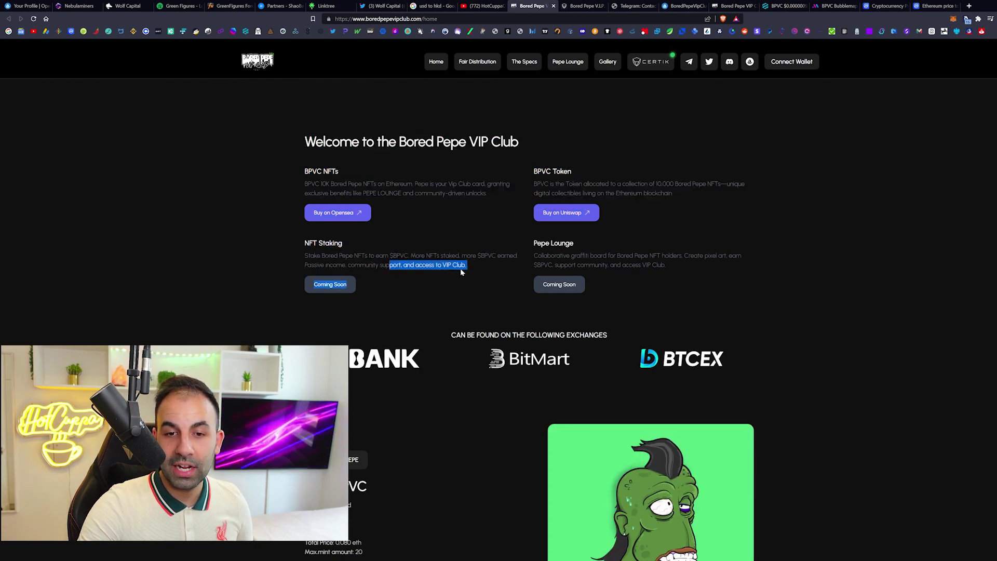
{"action": "left_click", "coordinate": [461, 268]}
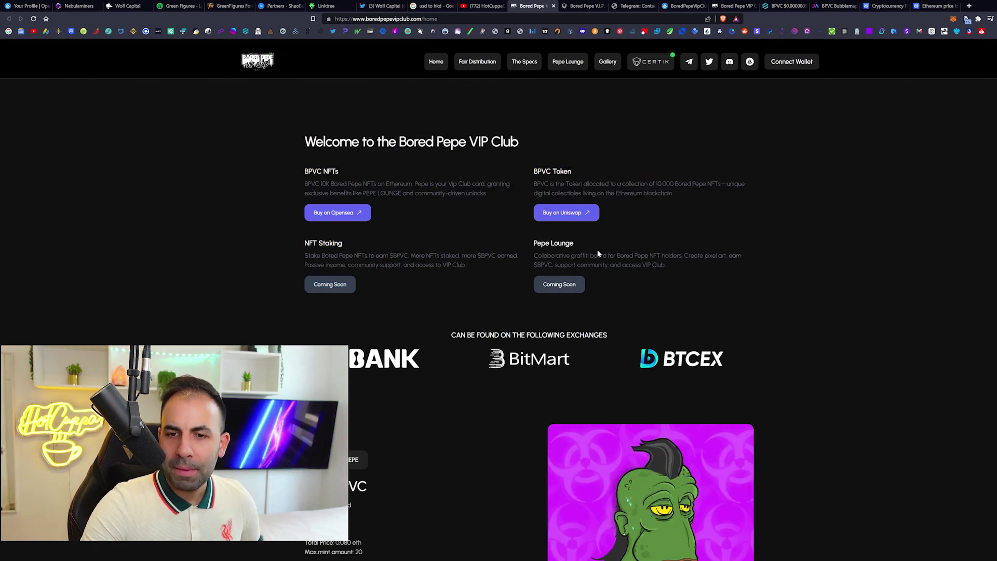
Step: Read the Pepe Lounge paragraph, highlighting the graffiti board and pixel art lines
{"action": "triple_click", "coordinate": [579, 257]}
{"action": "left_click_drag", "start_coordinate": [555, 256], "coordinate": [685, 257]}
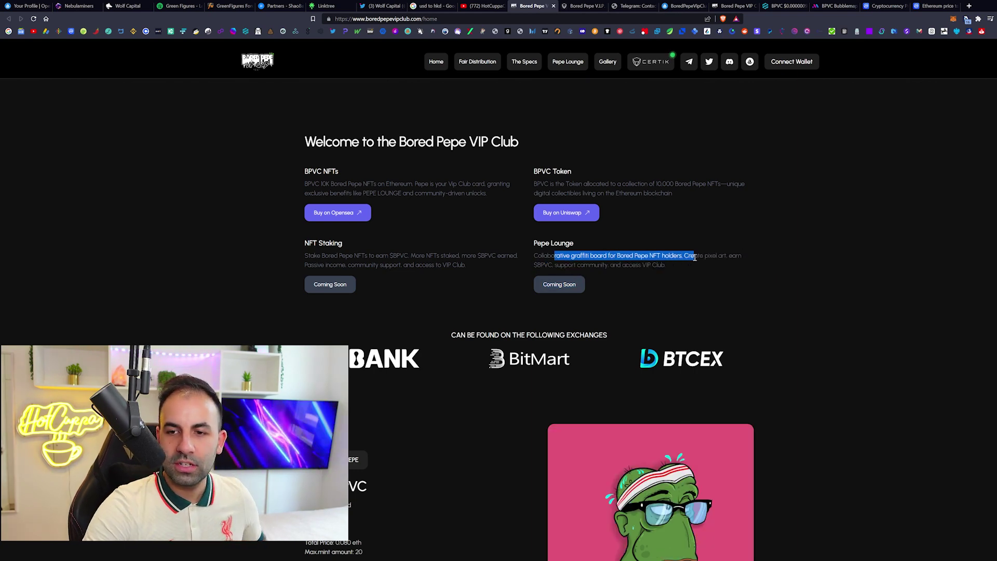
{"action": "mouse_move", "coordinate": [685, 258]}
{"action": "left_mouse_down"}
{"action": "mouse_move", "coordinate": [551, 263]}
{"action": "mouse_move", "coordinate": [668, 269]}
{"action": "left_mouse_up"}
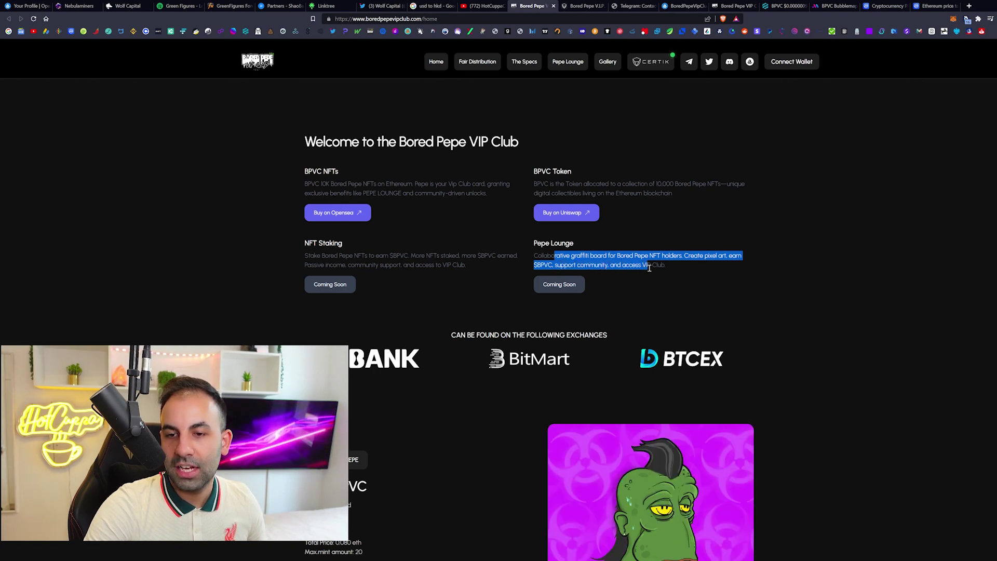
{"action": "left_click", "coordinate": [576, 283]}
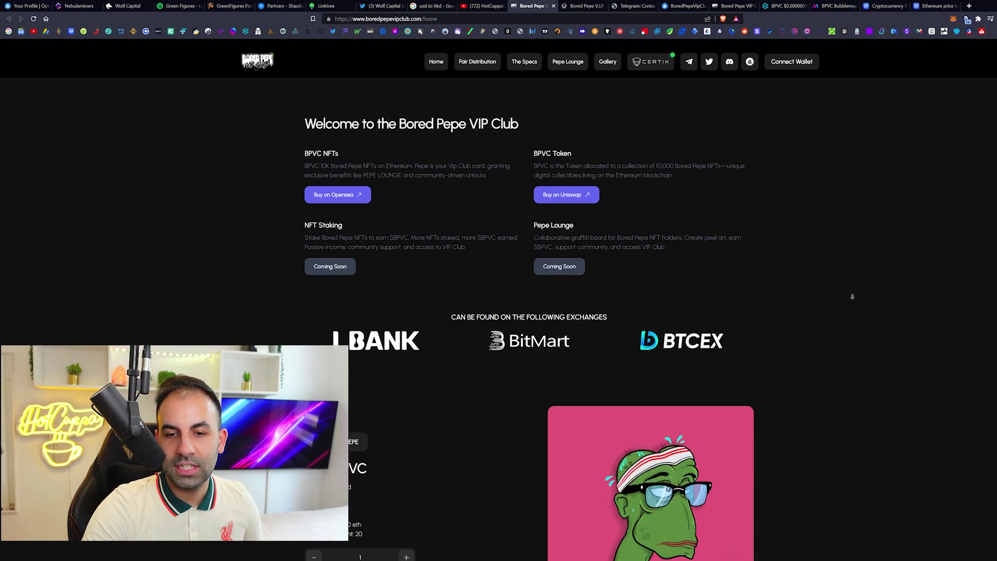
{"action": "scroll", "coordinate": [860, 248], "scroll_direction": "down", "scroll_amount": 3}
{"action": "scroll", "coordinate": [860, 247], "scroll_direction": "down", "scroll_amount": 3}
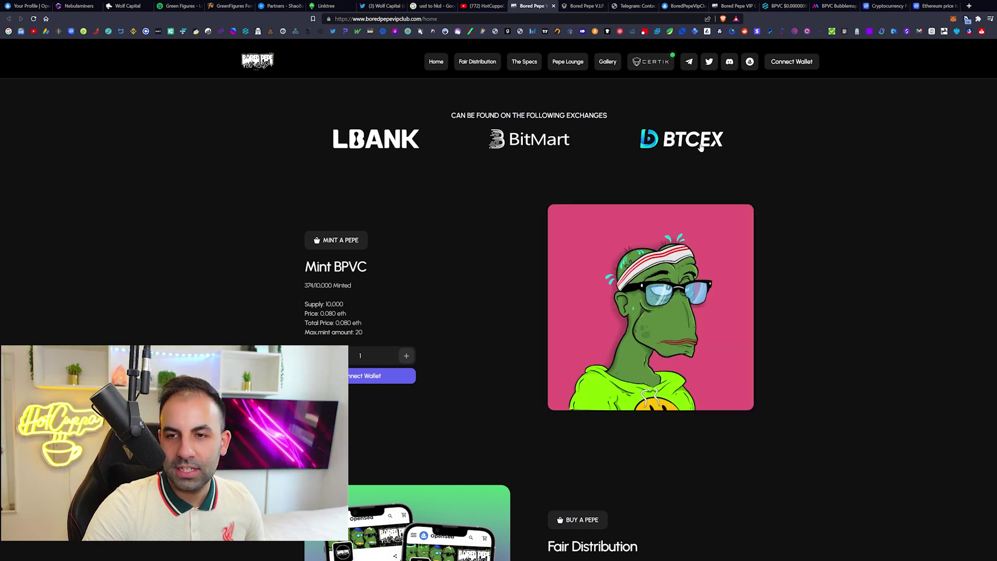
{"action": "scroll", "coordinate": [834, 197], "scroll_direction": "down", "scroll_amount": 2}
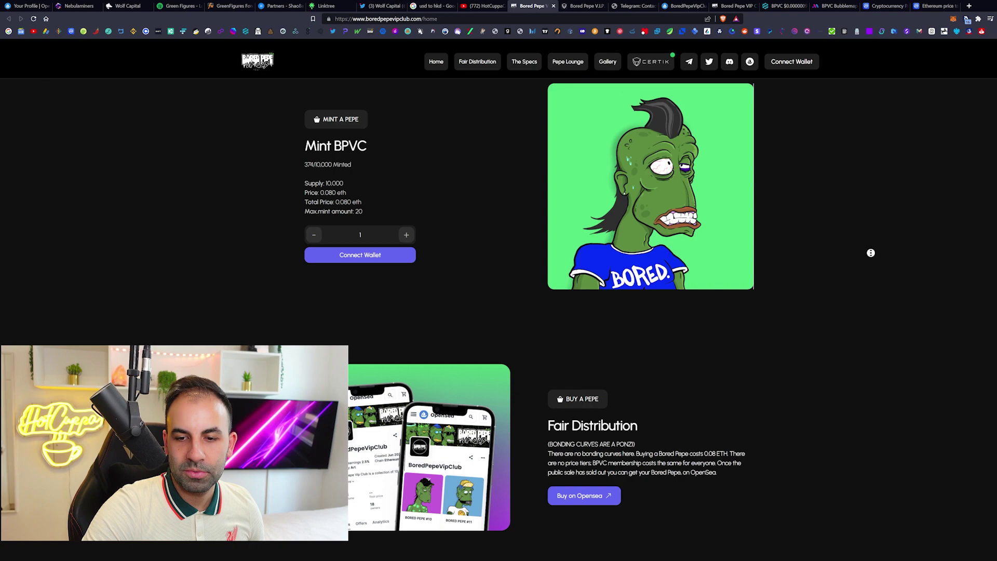
{"action": "scroll", "coordinate": [871, 324], "scroll_direction": "down", "scroll_amount": 5}
{"action": "scroll", "coordinate": [871, 324], "scroll_direction": "down", "scroll_amount": 4}
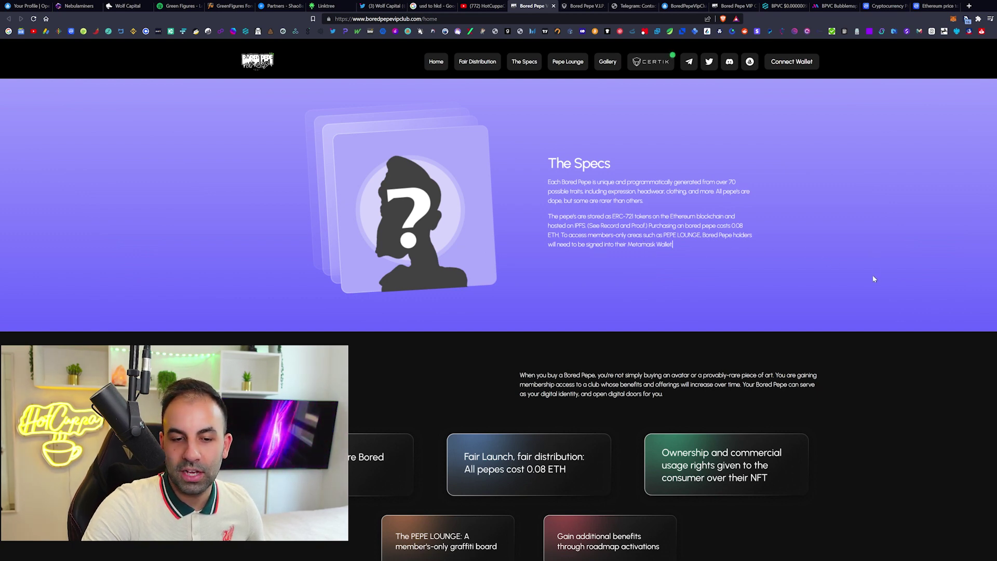
{"action": "scroll", "coordinate": [872, 265], "scroll_direction": "down", "scroll_amount": 5}
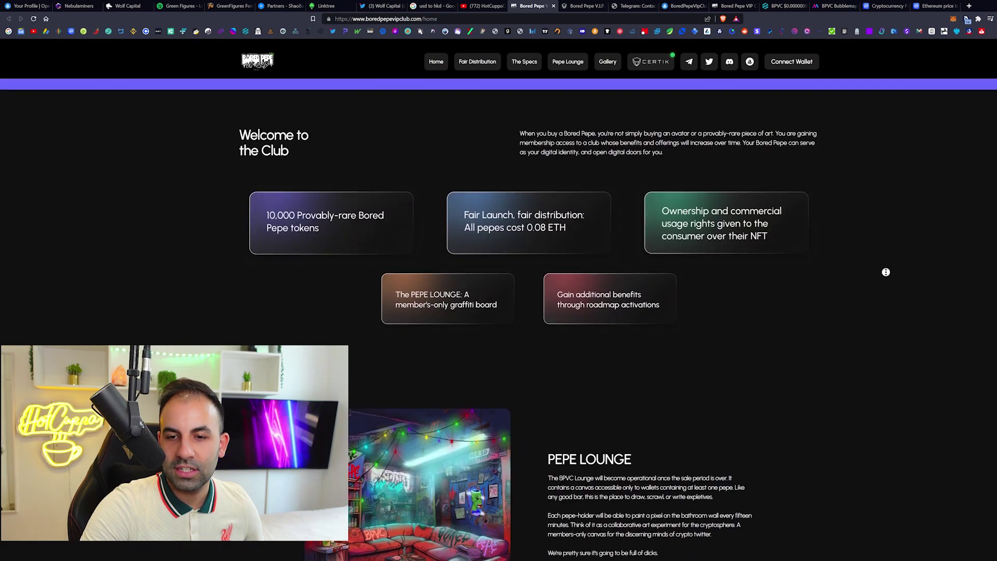
{"action": "scroll", "coordinate": [895, 296], "scroll_direction": "down", "scroll_amount": 3}
{"action": "scroll", "coordinate": [919, 320], "scroll_direction": "down", "scroll_amount": 3}
{"action": "scroll", "coordinate": [935, 296], "scroll_direction": "down", "scroll_amount": 3}
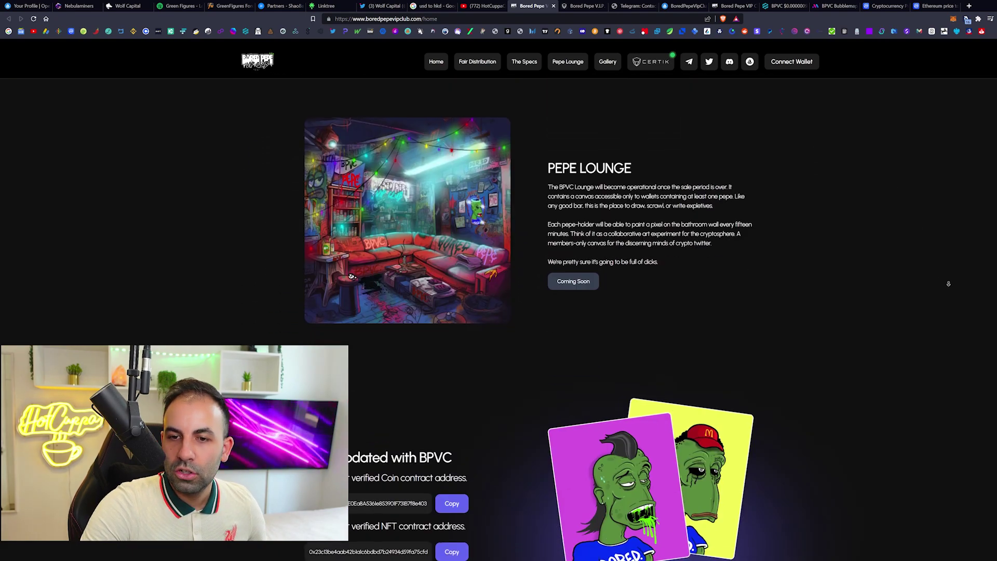
{"action": "scroll", "coordinate": [950, 266], "scroll_direction": "down", "scroll_amount": 3}
{"action": "scroll", "coordinate": [956, 257], "scroll_direction": "down", "scroll_amount": 2}
{"action": "scroll", "coordinate": [956, 257], "scroll_direction": "up", "scroll_amount": 15}
{"action": "scroll", "coordinate": [935, 313], "scroll_direction": "down", "scroll_amount": 6}
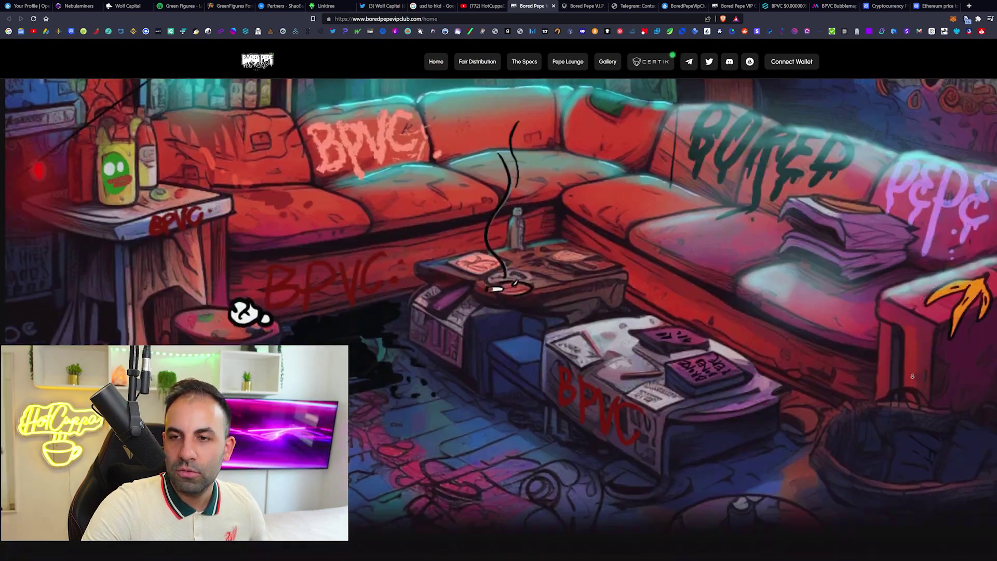
{"action": "scroll", "coordinate": [927, 374], "scroll_direction": "down", "scroll_amount": 6}
{"action": "scroll", "coordinate": [918, 427], "scroll_direction": "down", "scroll_amount": 5}
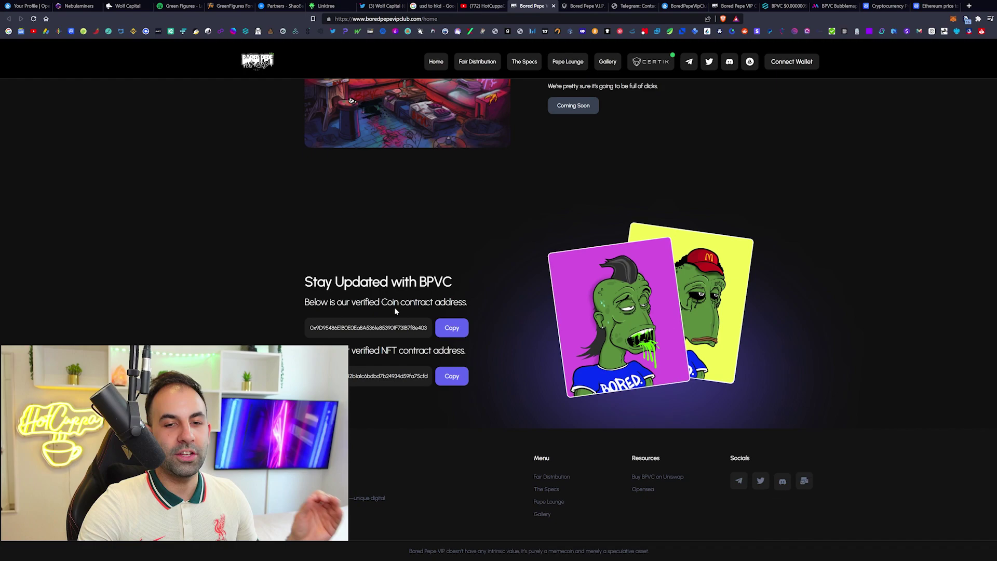
{"action": "left_click_drag", "start_coordinate": [421, 281], "coordinate": [459, 282]}
{"action": "left_click", "coordinate": [459, 282]}
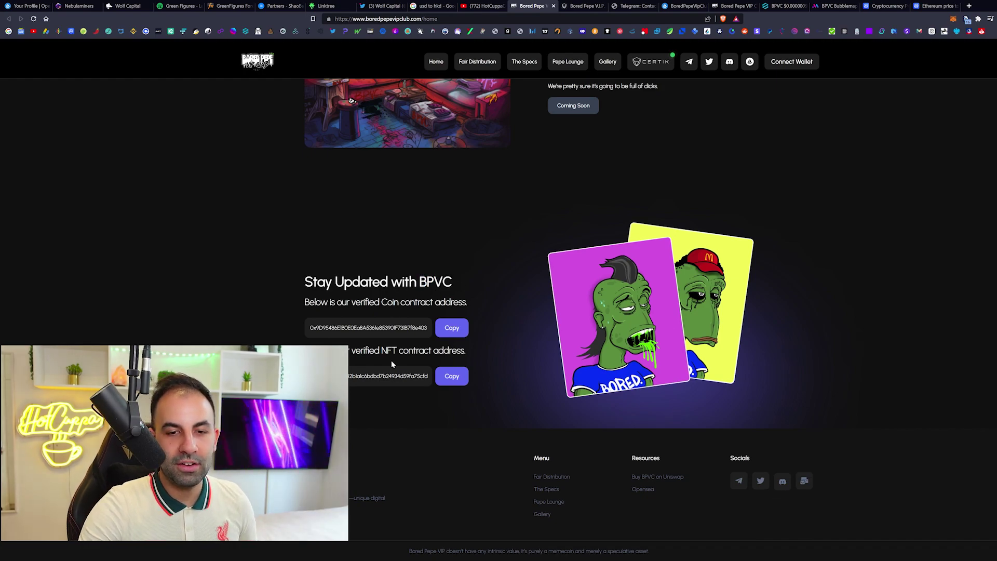
{"action": "scroll", "coordinate": [923, 327], "scroll_direction": "up", "scroll_amount": 10}
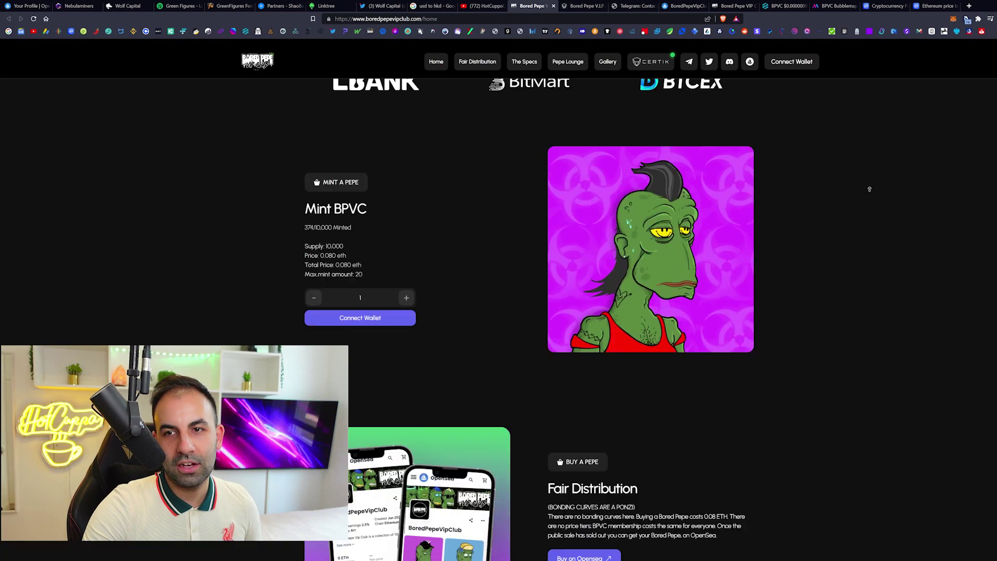
{"action": "scroll", "coordinate": [871, 233], "scroll_direction": "up", "scroll_amount": 10}
{"action": "scroll", "coordinate": [871, 161], "scroll_direction": "up", "scroll_amount": 2}
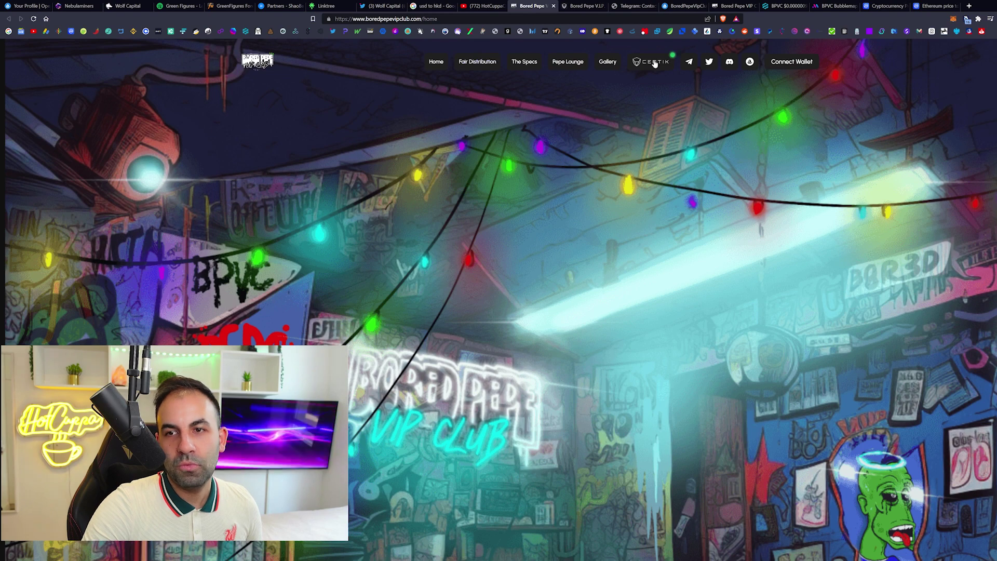
Step: Open the Gallery in a new tab, open a pepe's OpenSea listing from it, then return home
{"action": "middle_click", "coordinate": [608, 61]}
{"action": "left_click", "coordinate": [549, 7]}
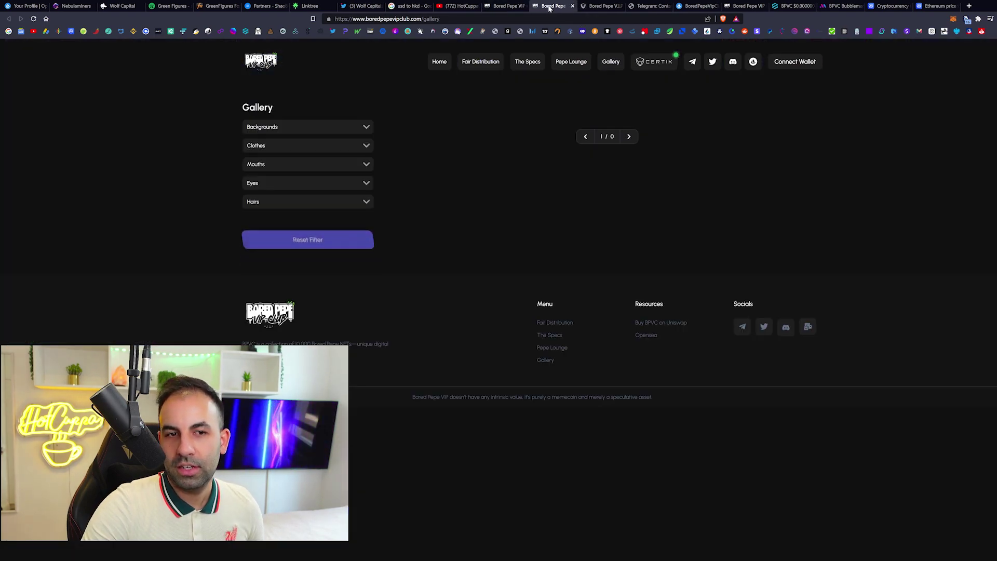
{"action": "left_click", "coordinate": [629, 137]}
{"action": "left_click", "coordinate": [529, 7]}
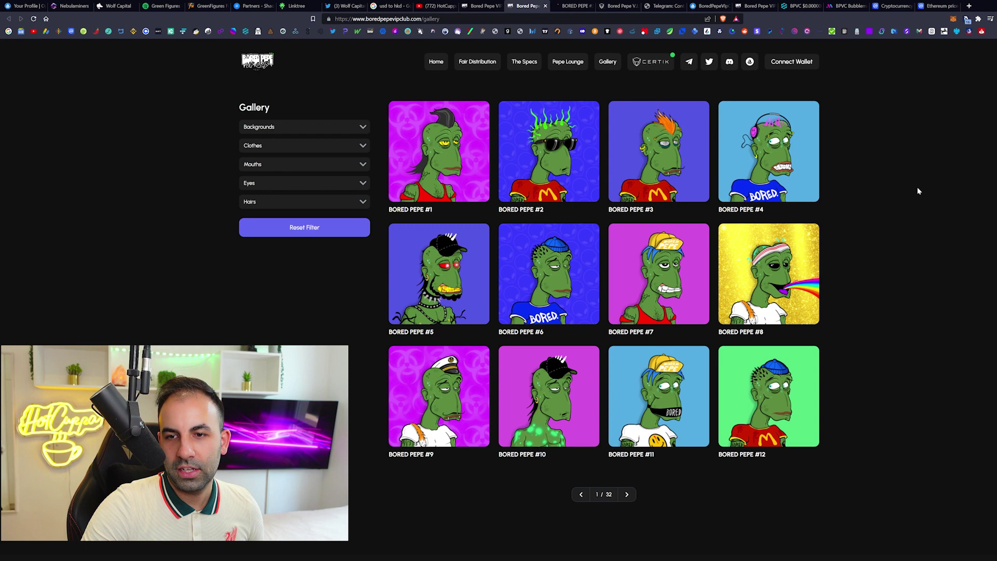
{"action": "scroll", "coordinate": [918, 190], "scroll_direction": "down", "scroll_amount": 3}
{"action": "scroll", "coordinate": [917, 191], "scroll_direction": "up", "scroll_amount": 3}
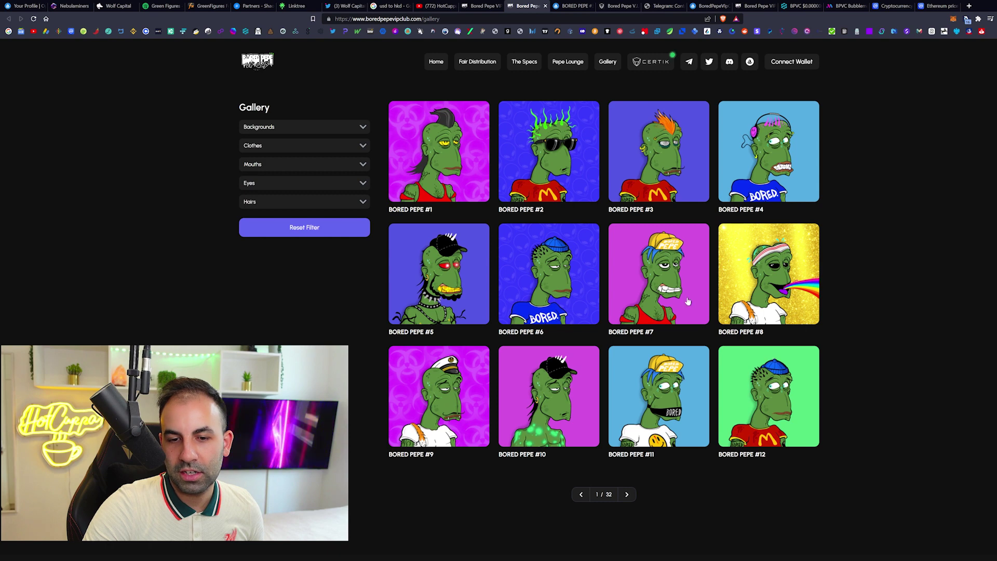
{"action": "left_click", "coordinate": [752, 7]}
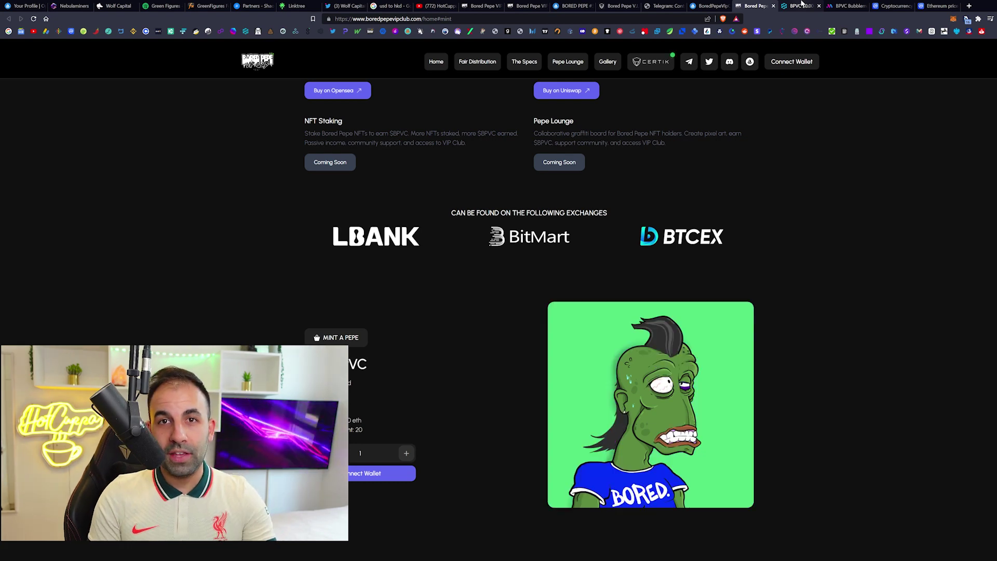
Step: Show the DEXTools BPVC/WETH chart and pan it right to centre the spike
{"action": "left_click", "coordinate": [803, 4]}
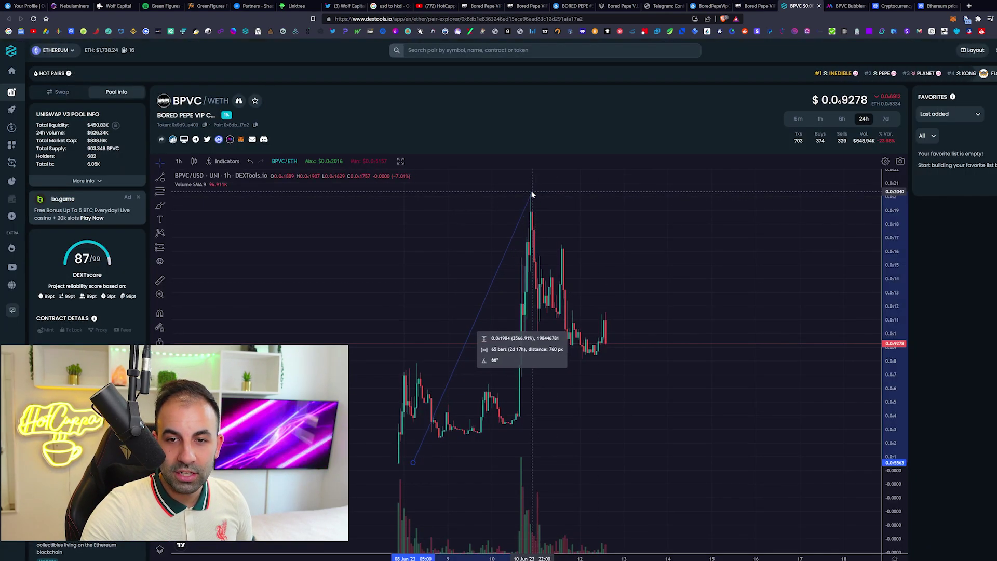
{"action": "left_click_drag", "start_coordinate": [615, 242], "coordinate": [803, 290]}
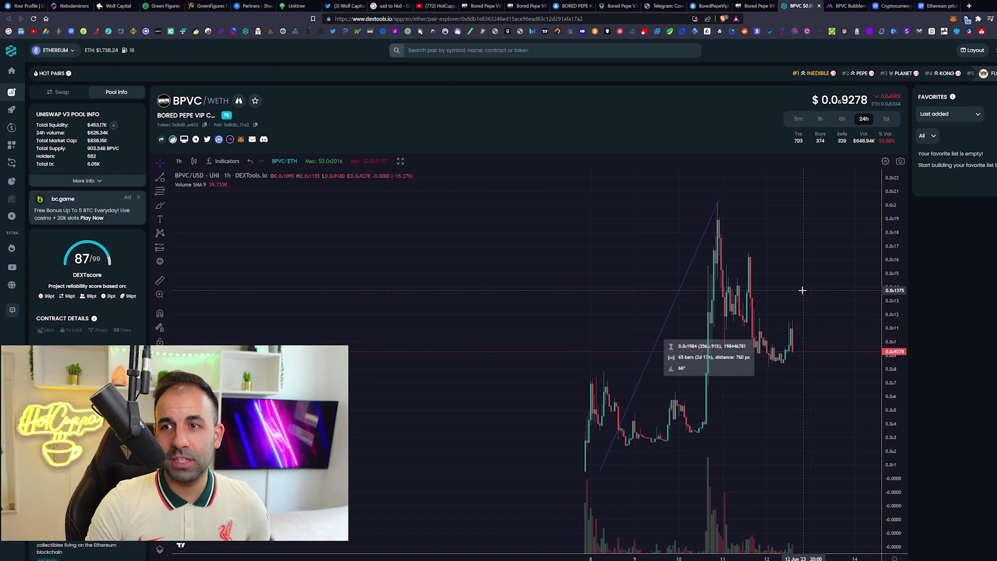
Step: Check the gallery and home tabs, then open BoredPepeVipClub collection from the BORED PEPE #3 listing
{"action": "left_click", "coordinate": [570, 5]}
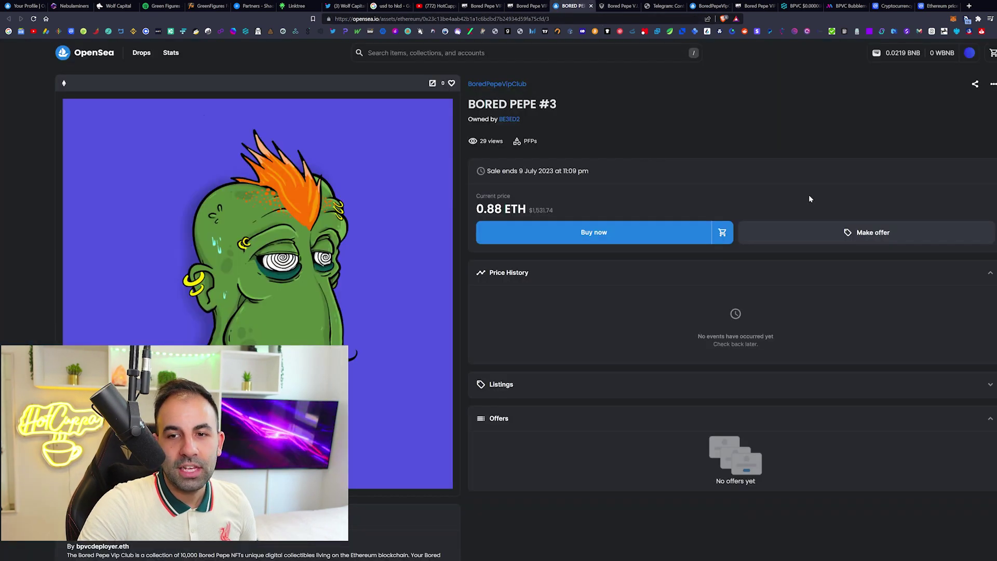
{"action": "left_click", "coordinate": [509, 6]}
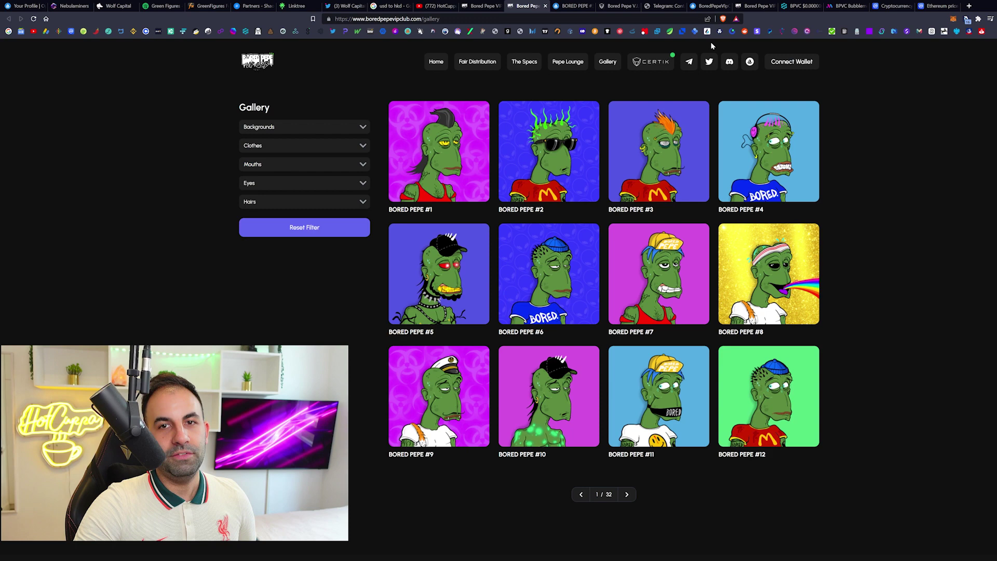
{"action": "left_click", "coordinate": [485, 5]}
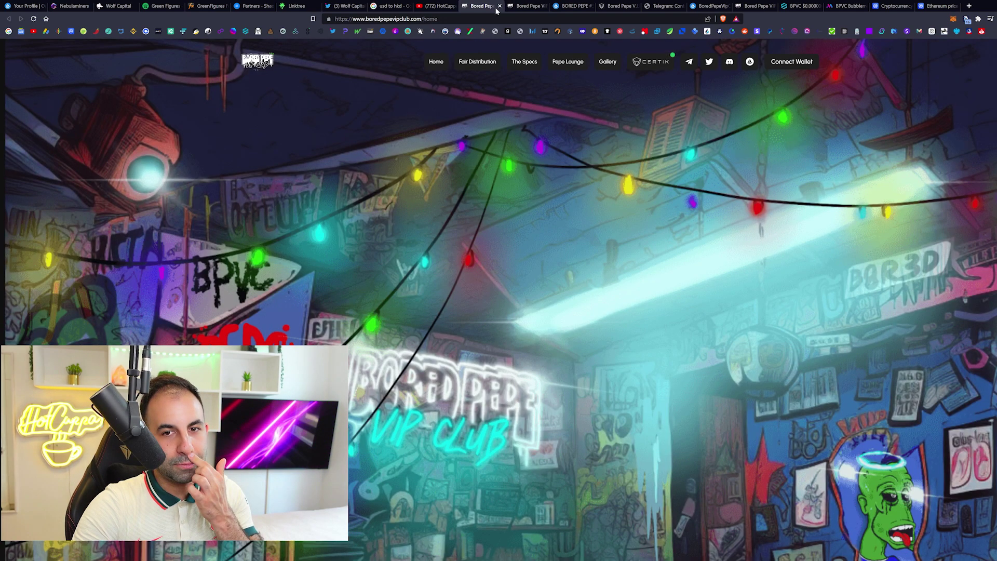
{"action": "left_click", "coordinate": [573, 6]}
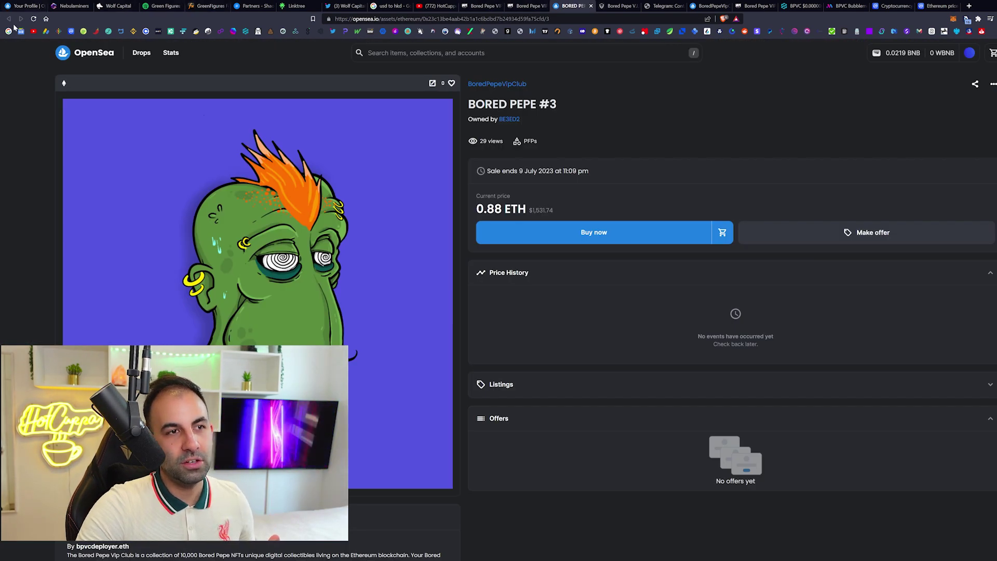
{"action": "left_click", "coordinate": [497, 83]}
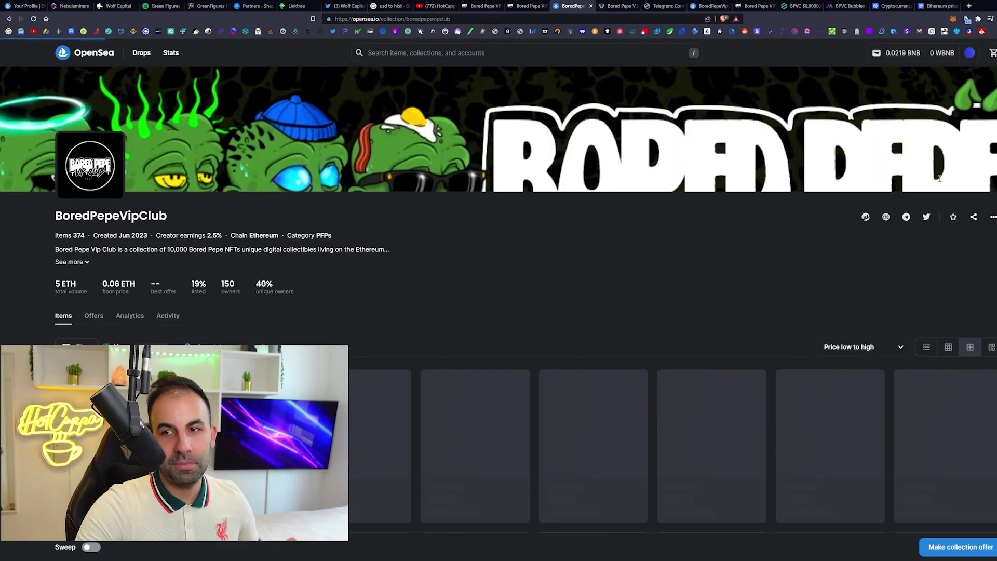
{"action": "scroll", "coordinate": [499, 312], "scroll_direction": "down", "scroll_amount": 1}
{"action": "scroll", "coordinate": [499, 312], "scroll_direction": "down", "scroll_amount": 3}
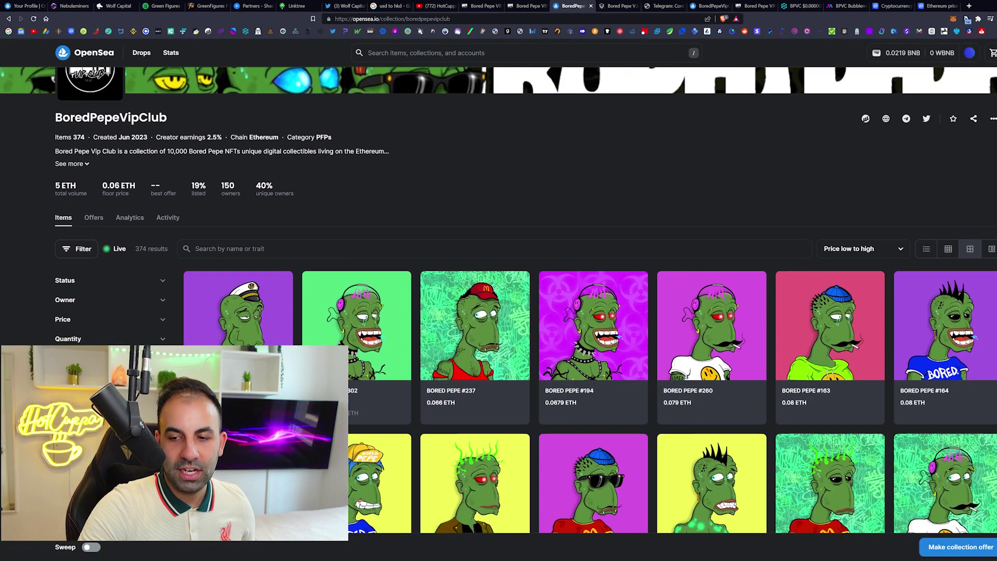
{"action": "scroll", "coordinate": [499, 312], "scroll_direction": "down", "scroll_amount": 3}
{"action": "scroll", "coordinate": [499, 312], "scroll_direction": "down", "scroll_amount": 3}
{"action": "scroll", "coordinate": [499, 313], "scroll_direction": "down", "scroll_amount": 3}
{"action": "scroll", "coordinate": [499, 312], "scroll_direction": "down", "scroll_amount": 3}
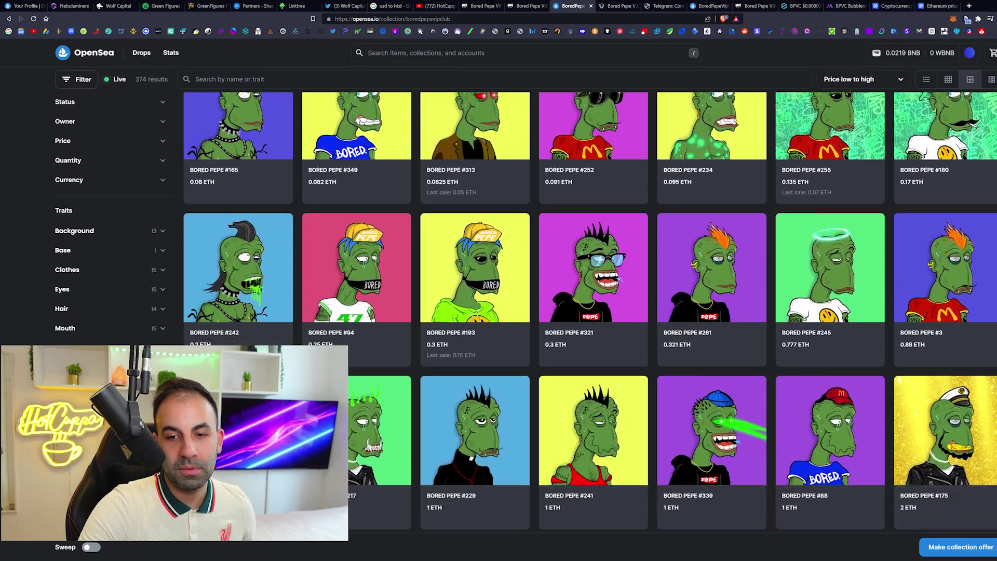
{"action": "scroll", "coordinate": [499, 312], "scroll_direction": "down", "scroll_amount": 3}
{"action": "scroll", "coordinate": [499, 311], "scroll_direction": "down", "scroll_amount": 3}
{"action": "scroll", "coordinate": [499, 312], "scroll_direction": "down", "scroll_amount": 2}
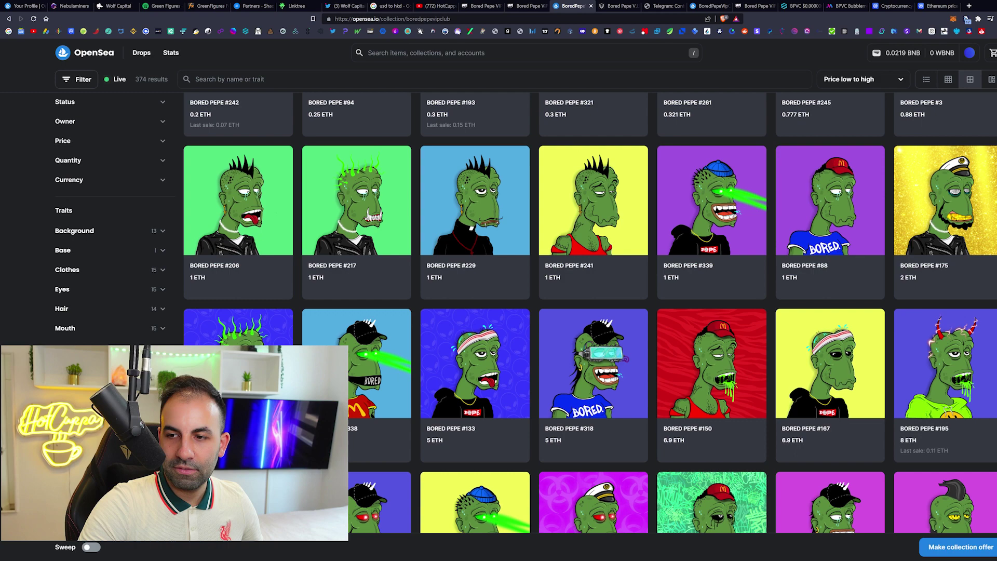
{"action": "scroll", "coordinate": [498, 312], "scroll_direction": "down", "scroll_amount": 2}
{"action": "scroll", "coordinate": [499, 312], "scroll_direction": "down", "scroll_amount": 2}
{"action": "scroll", "coordinate": [498, 312], "scroll_direction": "down", "scroll_amount": 2}
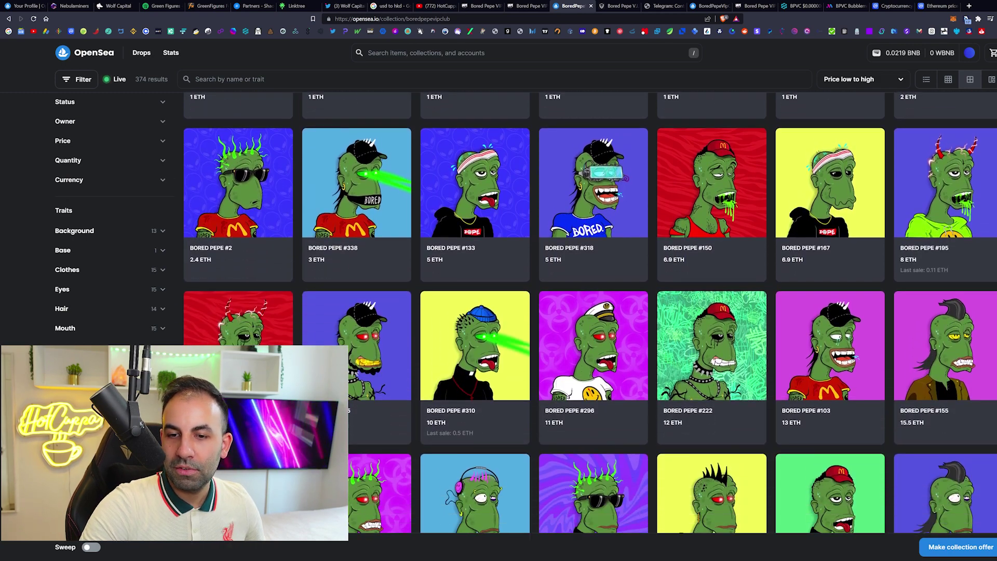
{"action": "scroll", "coordinate": [499, 311], "scroll_direction": "down", "scroll_amount": 1}
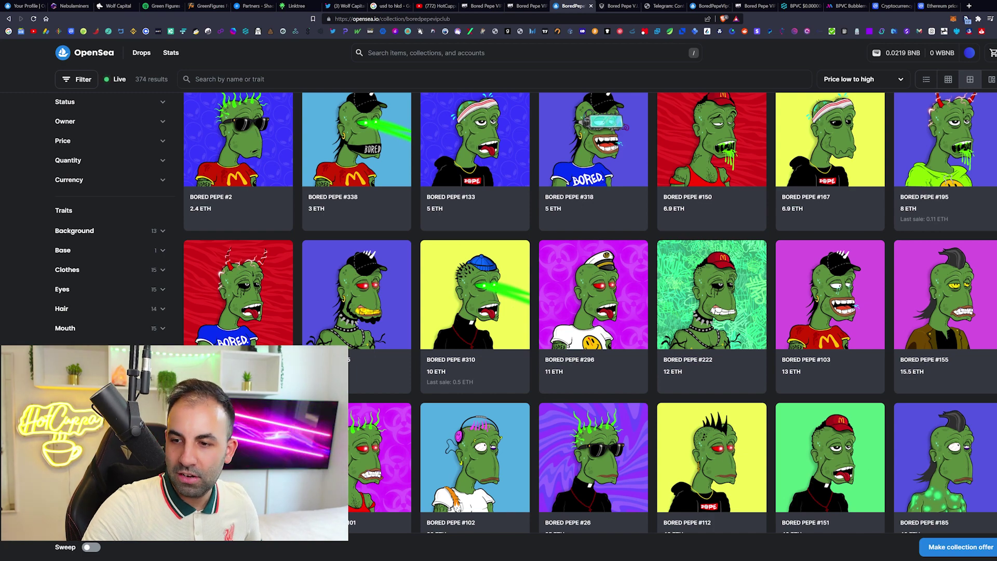
{"action": "scroll", "coordinate": [592, 311], "scroll_direction": "down", "scroll_amount": 3}
{"action": "scroll", "coordinate": [592, 312], "scroll_direction": "down", "scroll_amount": 4}
{"action": "scroll", "coordinate": [592, 312], "scroll_direction": "down", "scroll_amount": 3}
{"action": "scroll", "coordinate": [592, 313], "scroll_direction": "down", "scroll_amount": 2}
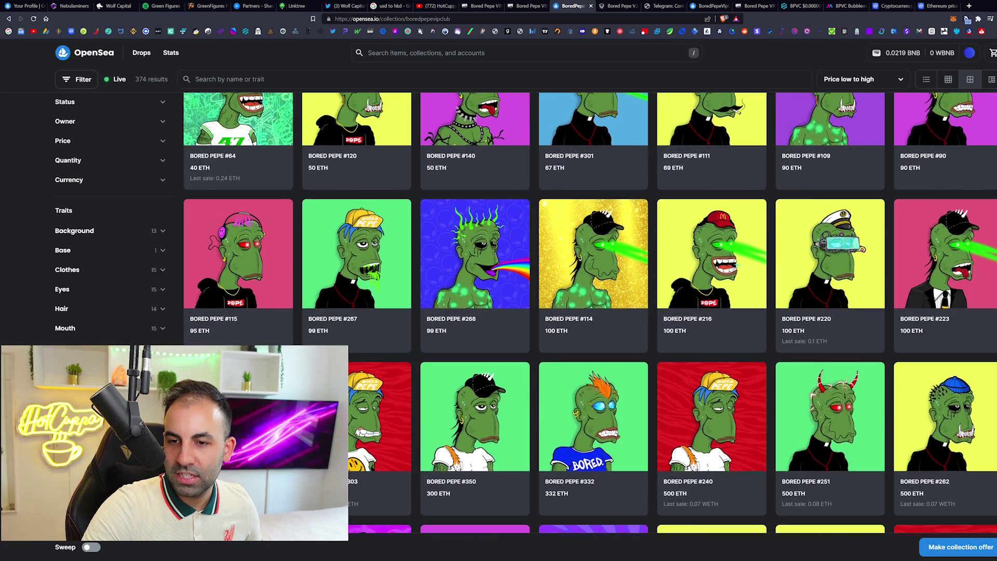
{"action": "scroll", "coordinate": [592, 312], "scroll_direction": "down", "scroll_amount": 3}
{"action": "scroll", "coordinate": [592, 312], "scroll_direction": "down", "scroll_amount": 2}
{"action": "scroll", "coordinate": [592, 312], "scroll_direction": "down", "scroll_amount": 1}
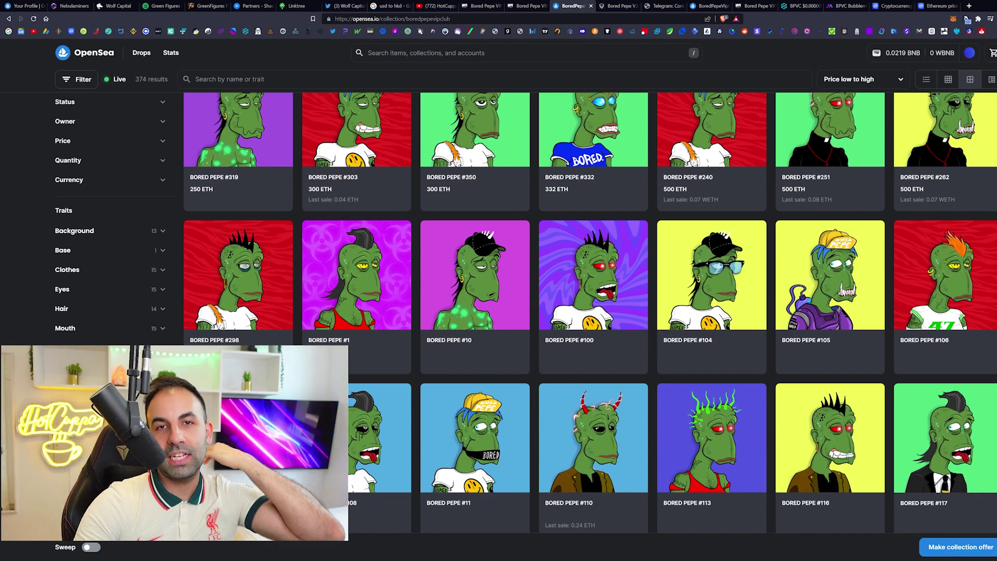
{"action": "scroll", "coordinate": [592, 312], "scroll_direction": "up", "scroll_amount": 10}
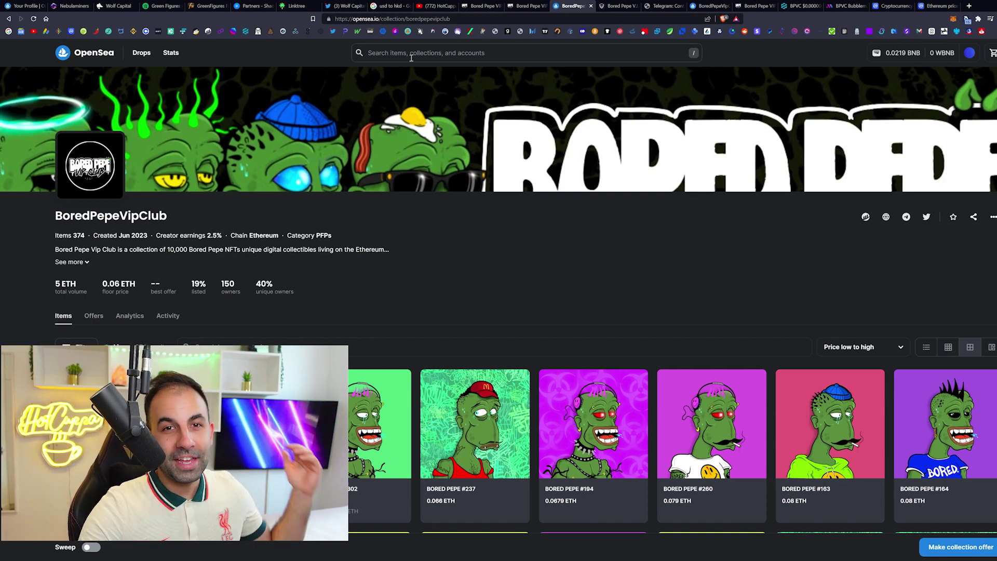
Step: Switch to the HotCuppaCrypto YouTube channel's videos page
{"action": "left_click", "coordinate": [436, 6]}
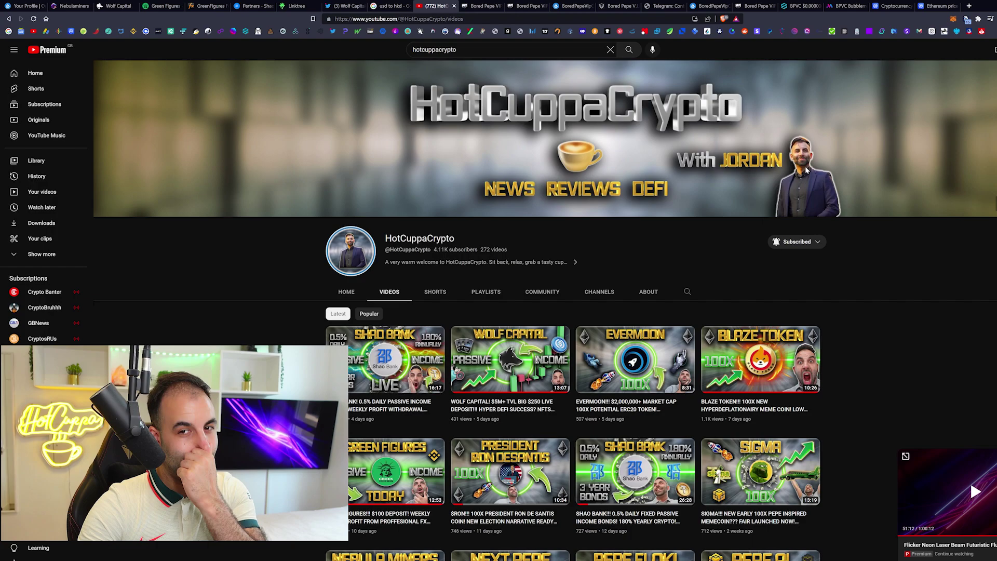